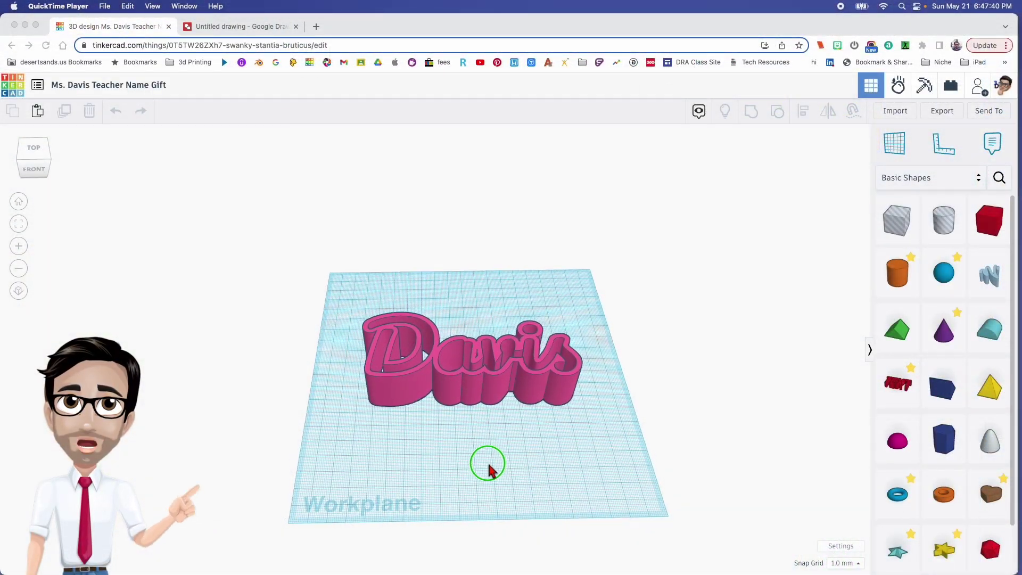
Review the finished Davis model from a few angles, then switch to the Untitled Google Drawings tab
right_drag(490, 469, 427, 429)
right_drag(427, 429, 499, 453)
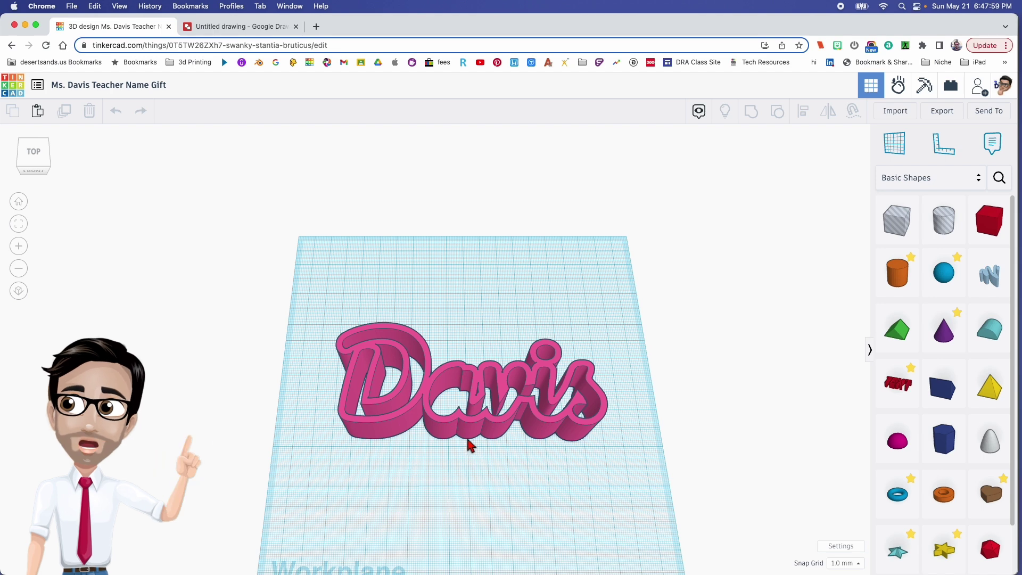
scroll(471, 443, up, 2)
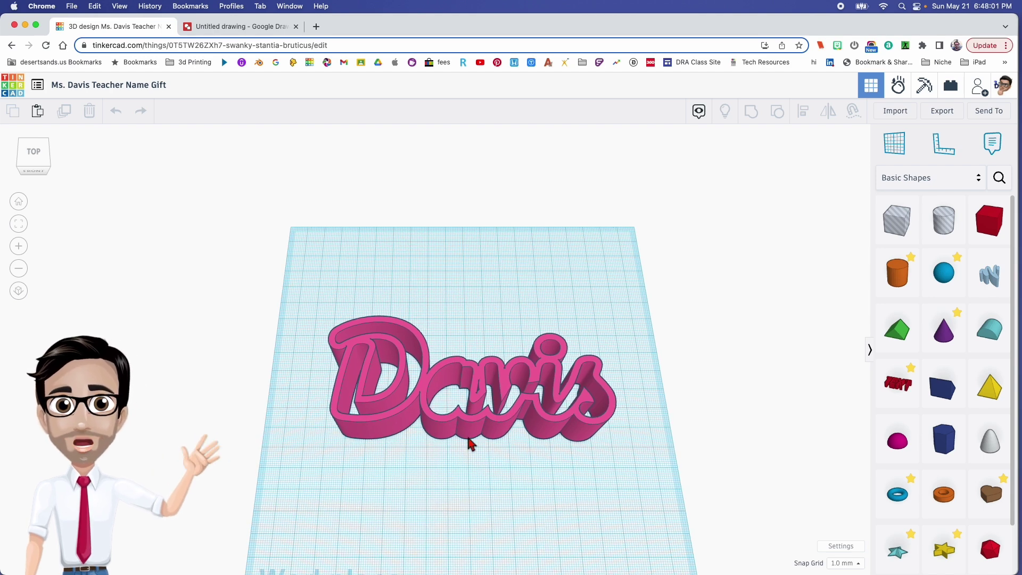
scroll(471, 443, up, 3)
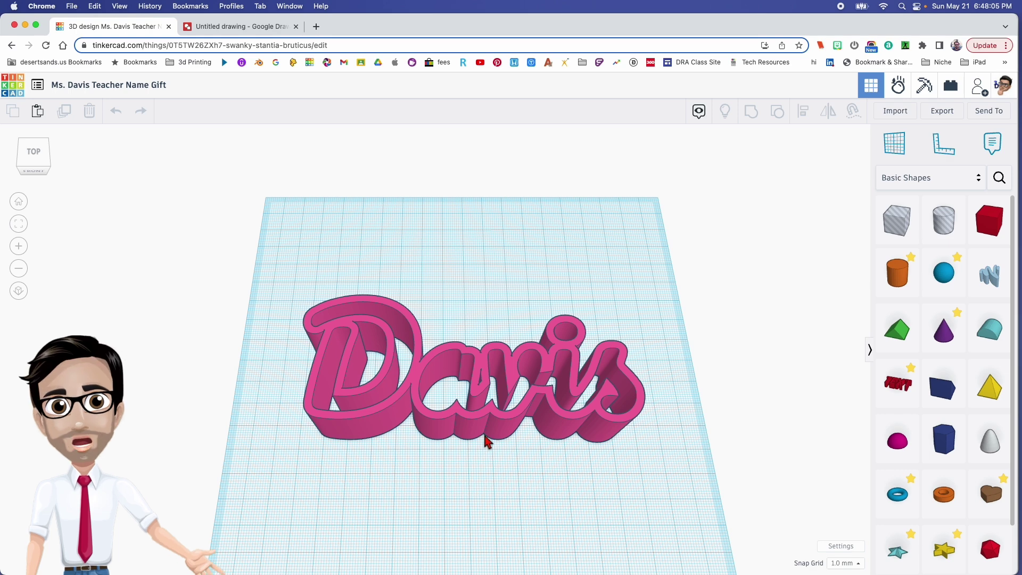
click(485, 443)
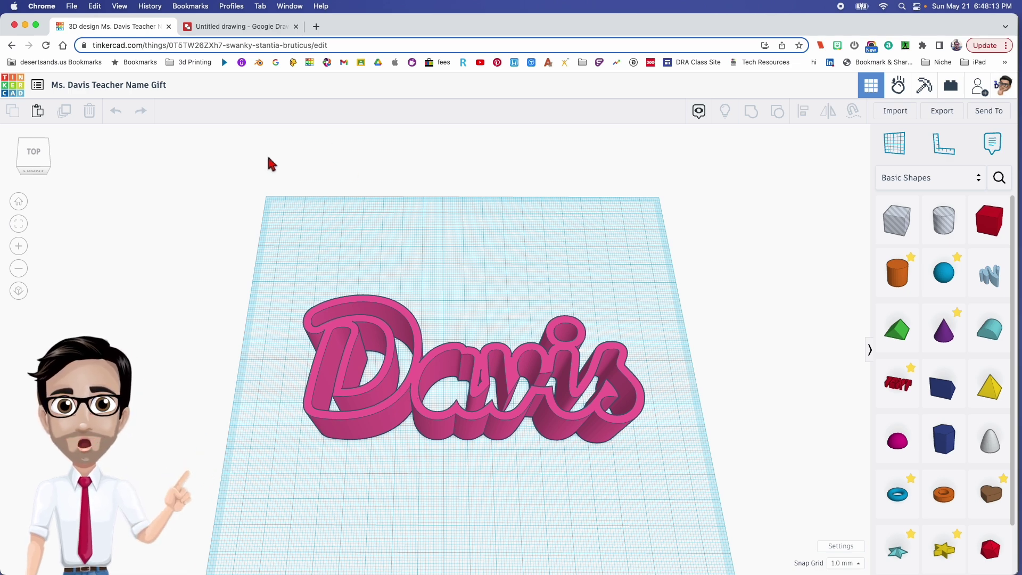
click(253, 29)
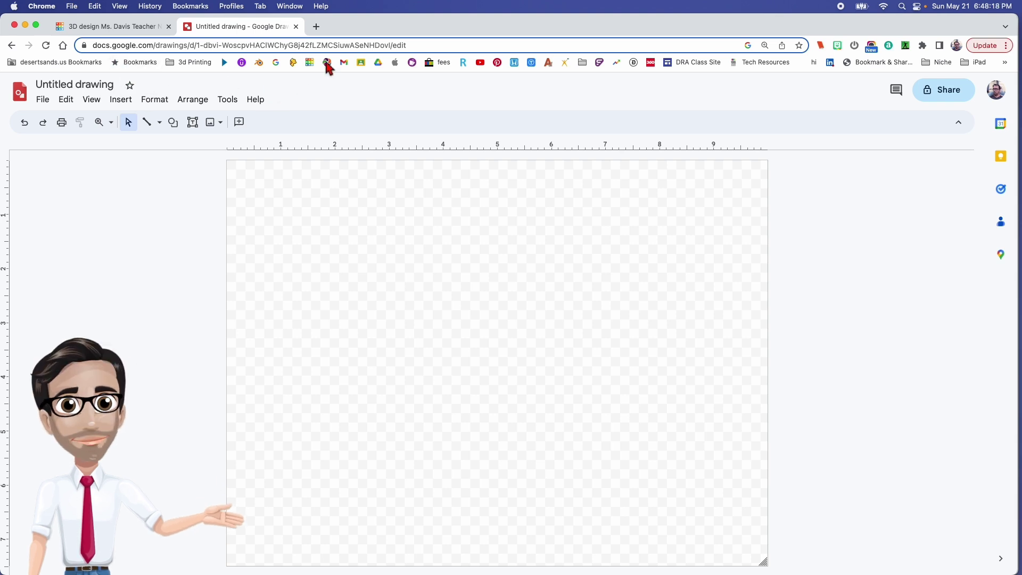
Search 'google draw' in a new Chrome tab, then return to the Untitled drawing
click(316, 27)
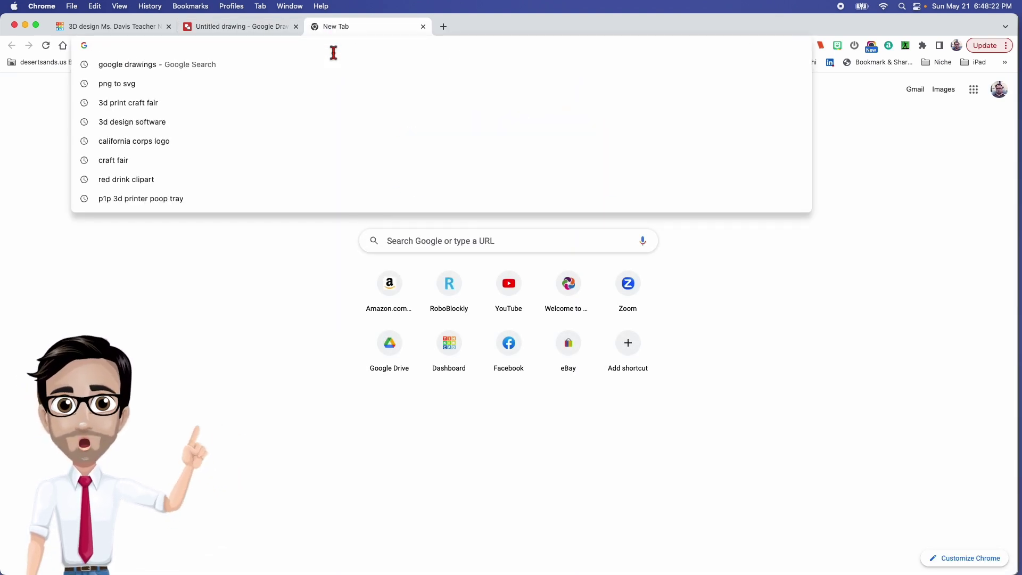
text(google drawings)
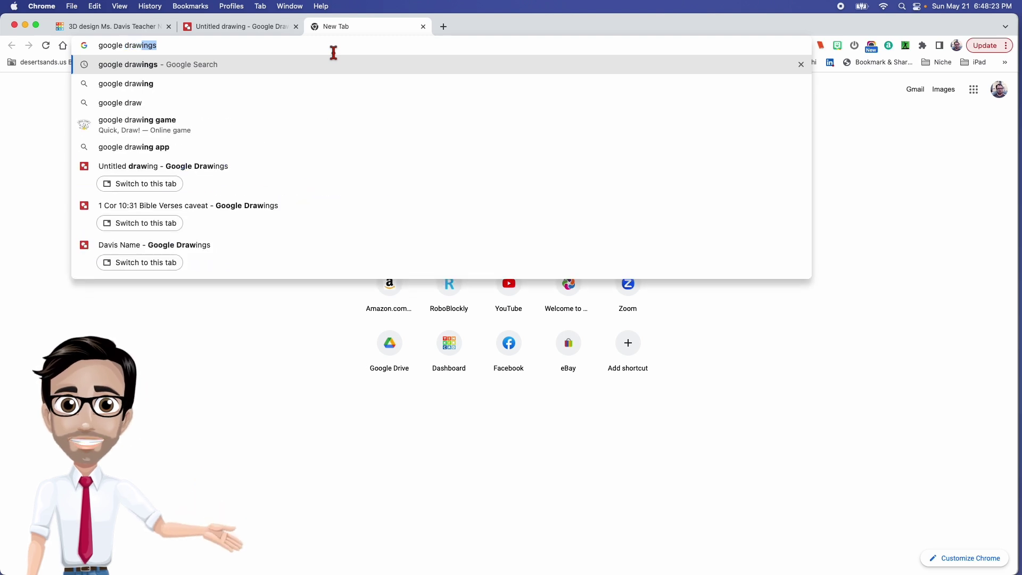
key(Return)
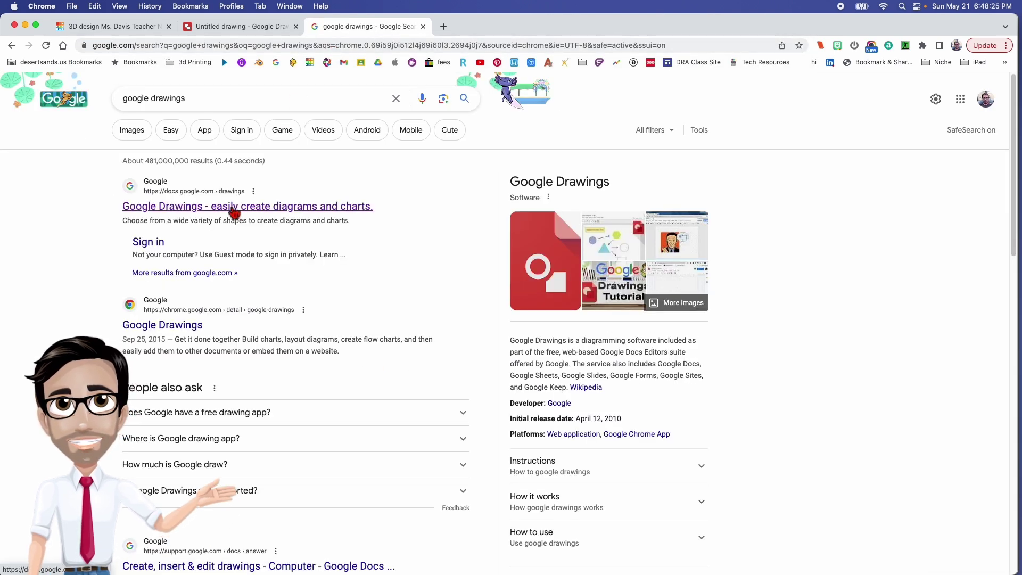
click(260, 27)
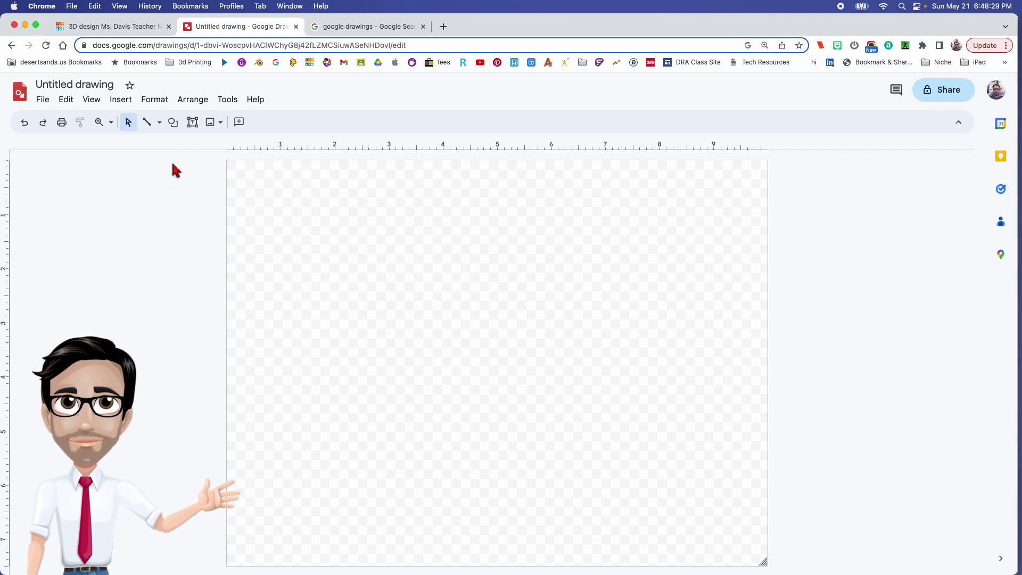
Add a text box near the canvas centre reading 'Amparo' in the Pacifico font
click(194, 122)
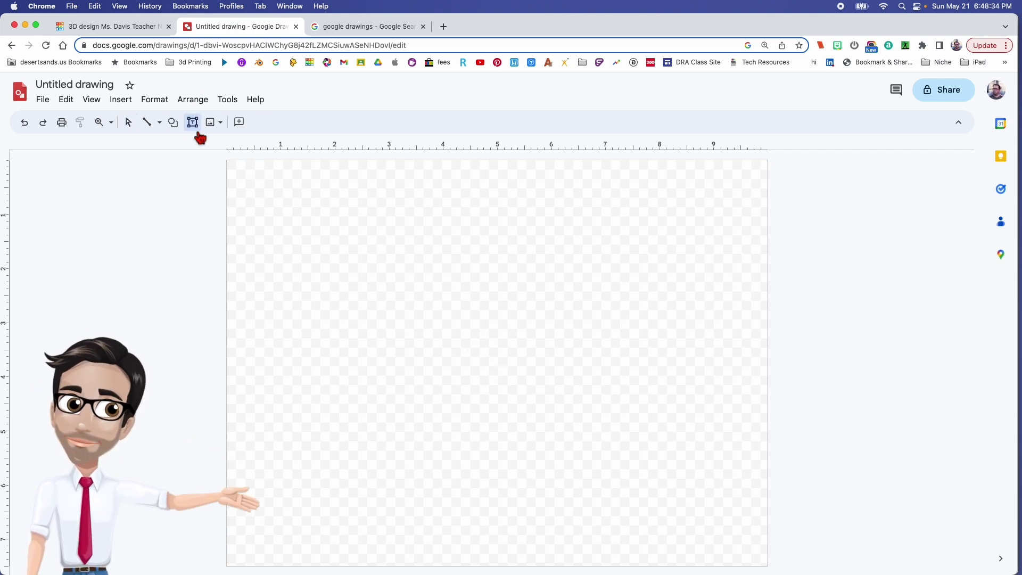
click(438, 330)
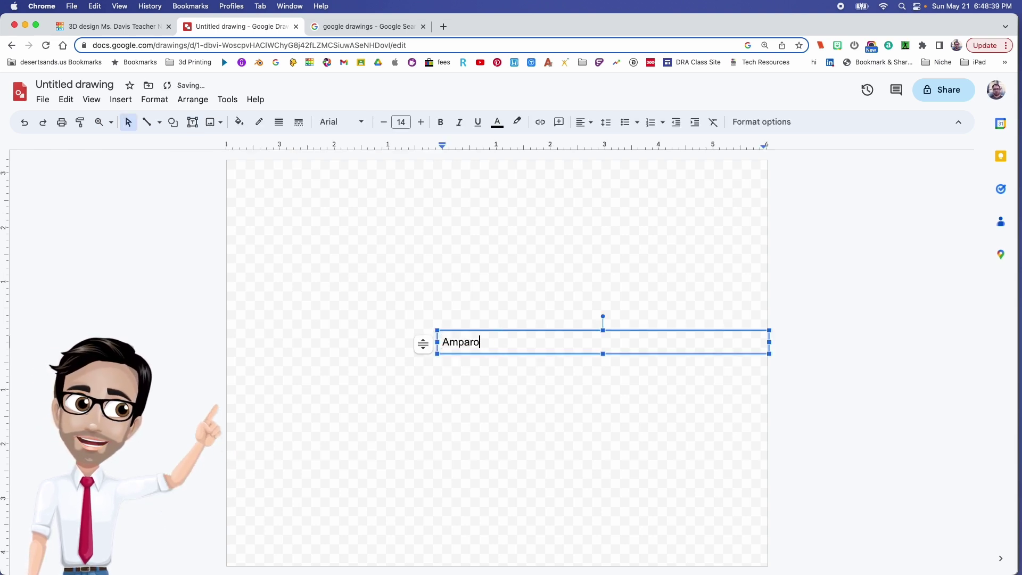
text(Amparo)
key(super+a)
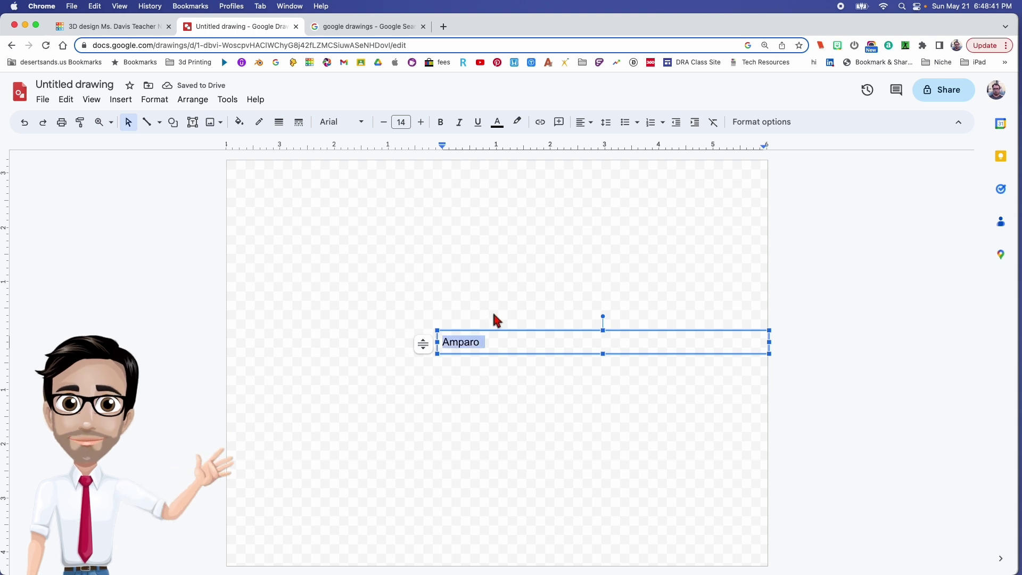
click(369, 128)
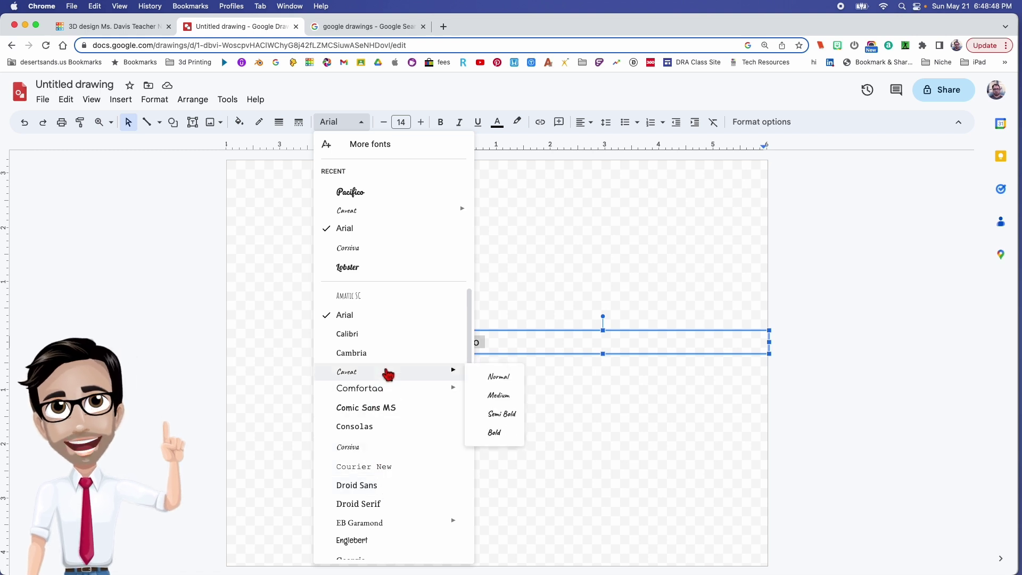
click(373, 198)
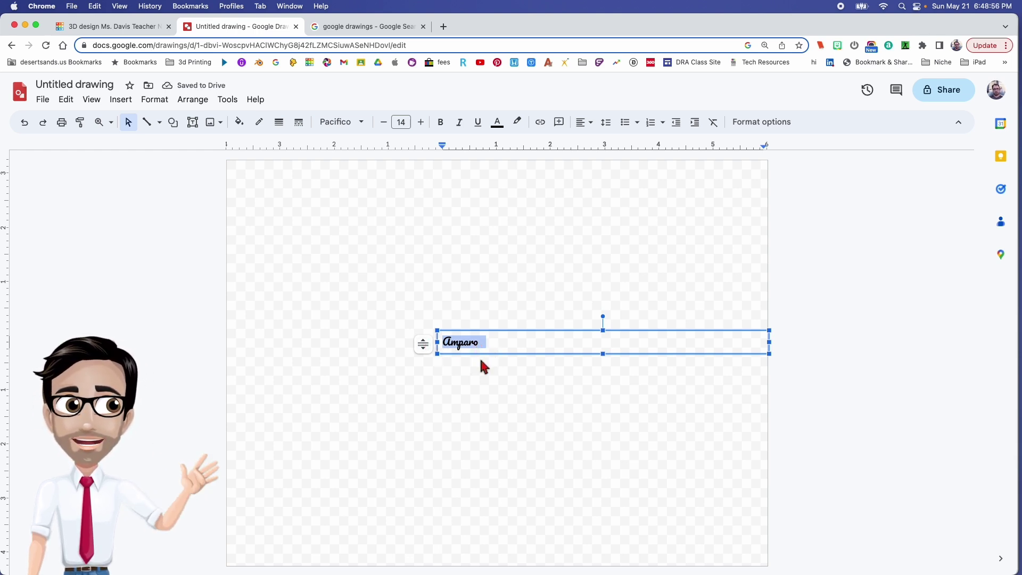
click(480, 381)
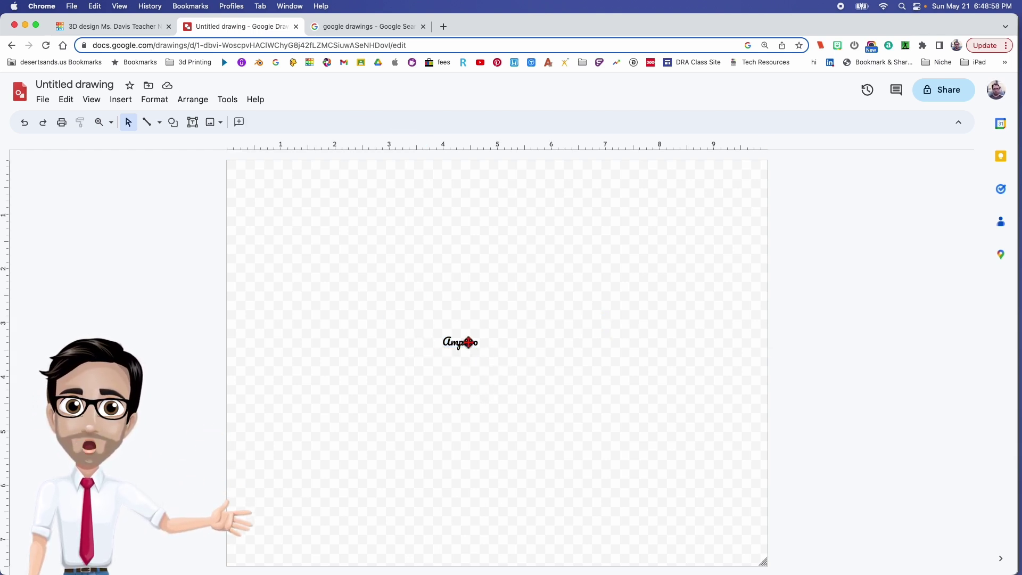
Download the drawing as a Scalable Vector Graphics file named Amparo
click(44, 104)
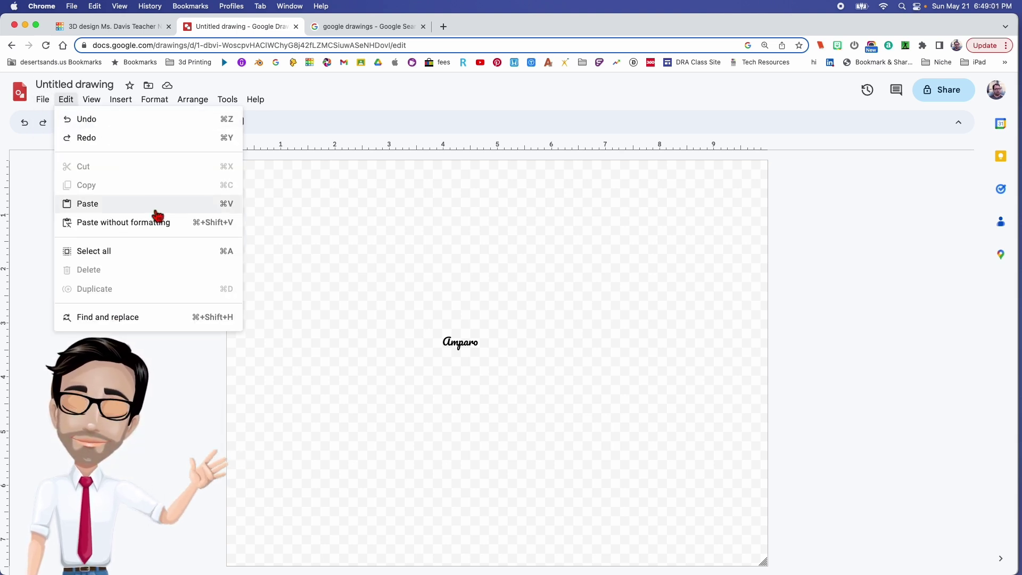
mouse_move(74, 224)
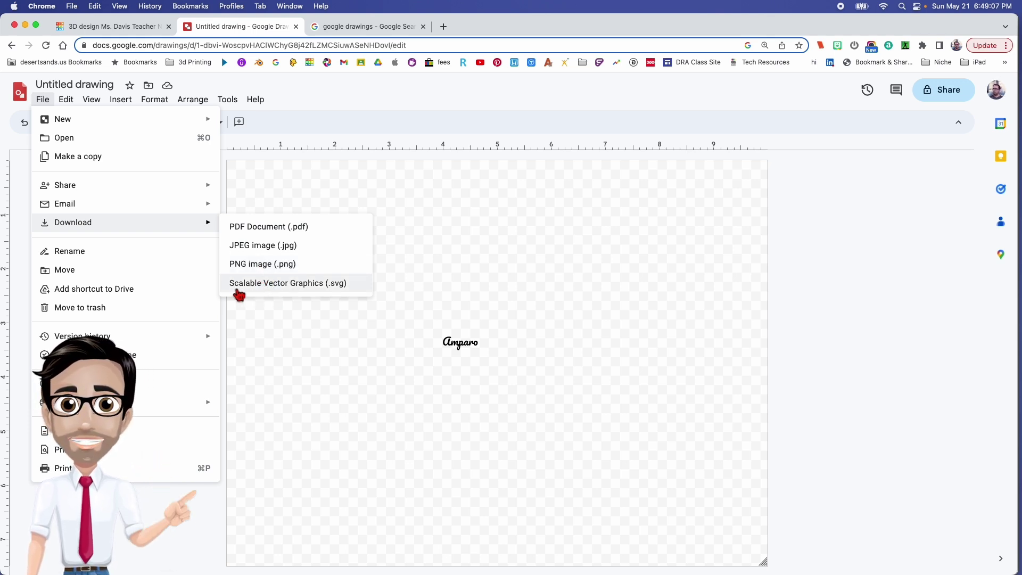
click(322, 284)
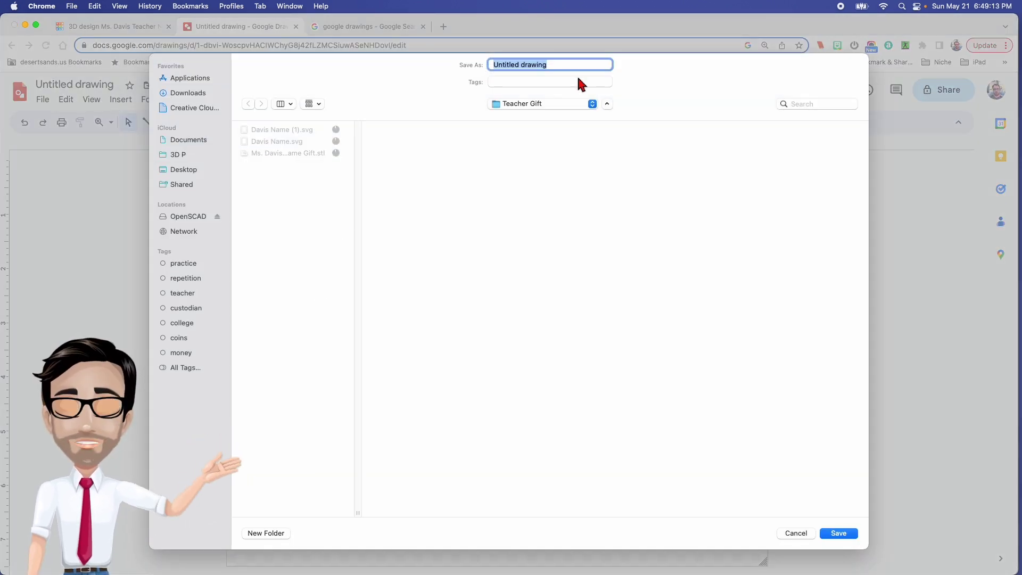
text(Amparo)
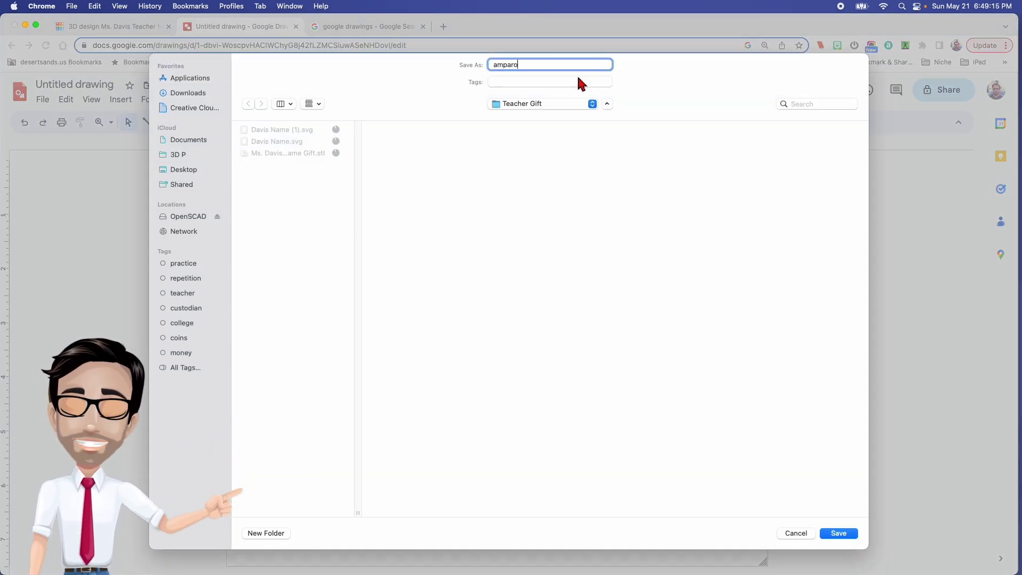
key(Return)
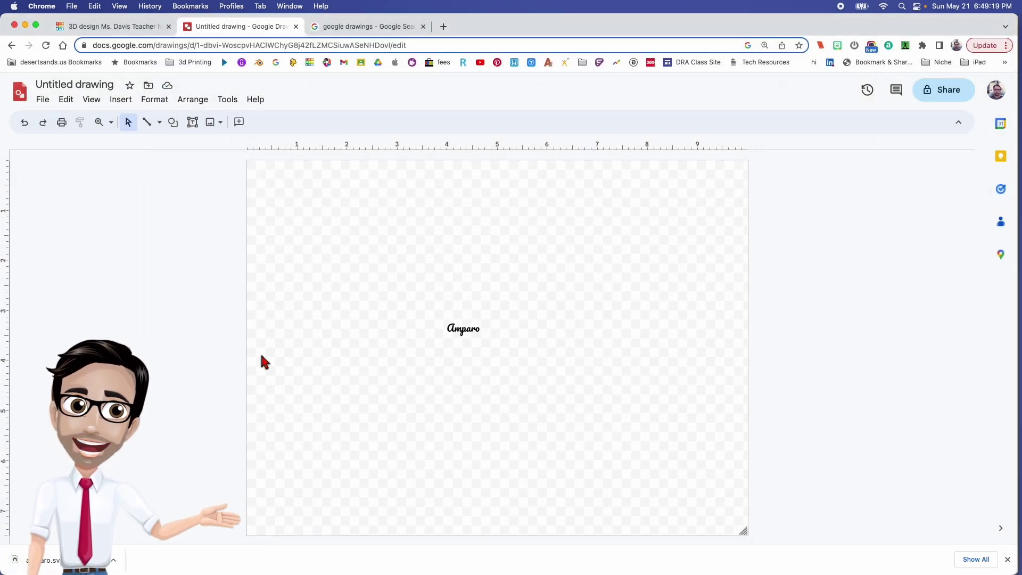
Reveal amparo.svg in the Teacher Gift folder, close Finder, and return to Tinkercad
click(113, 561)
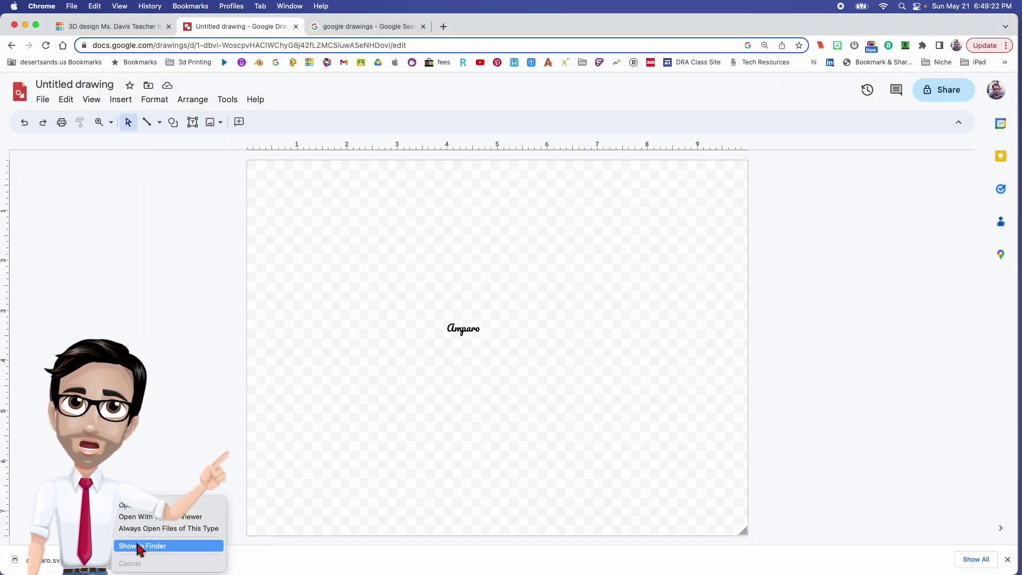
click(139, 546)
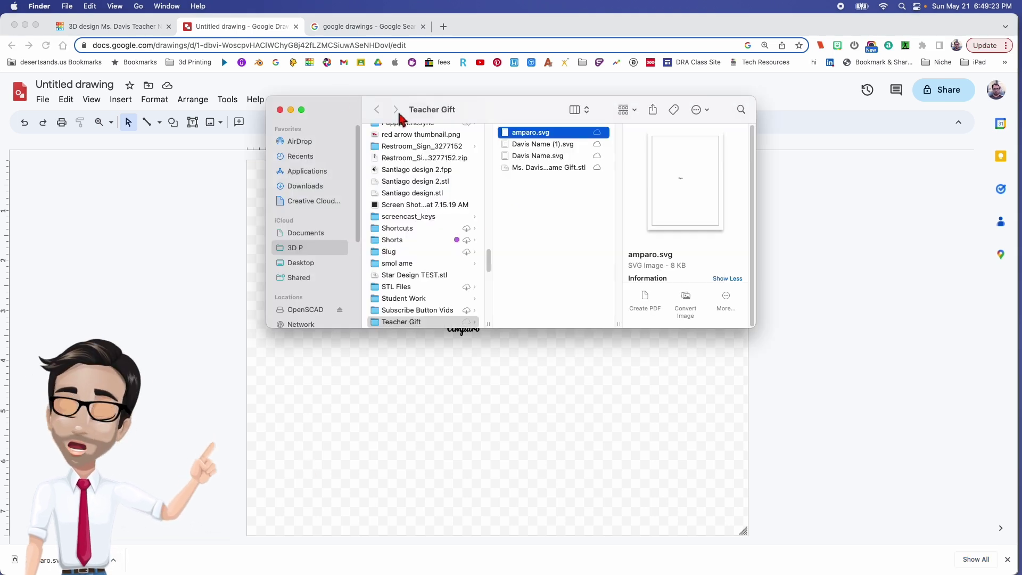
click(279, 109)
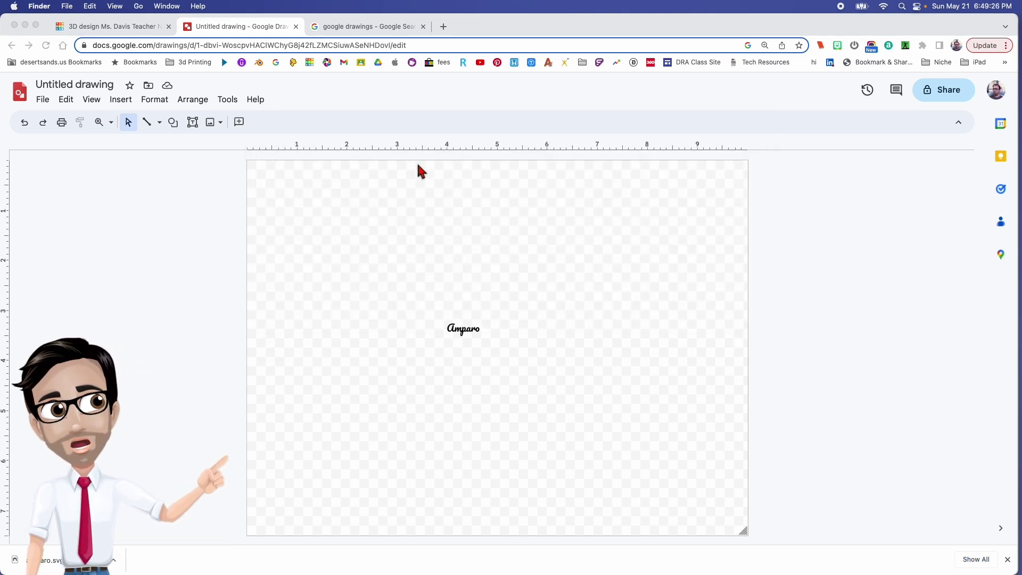
click(133, 30)
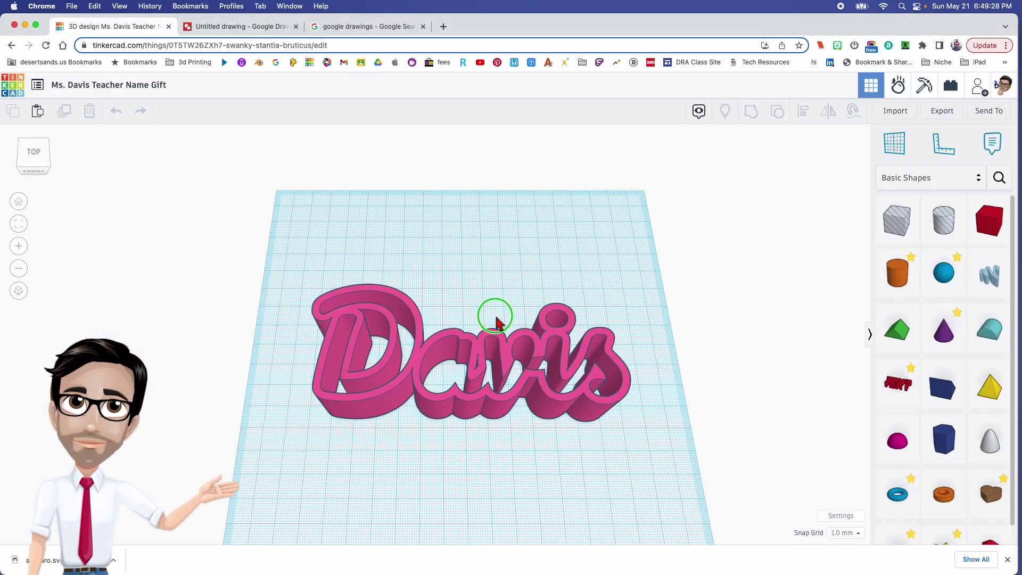
Move the Davis shape back across the workplane and deselect it
right_drag(495, 320, 452, 348)
drag(529, 340, 417, 256)
click(481, 369)
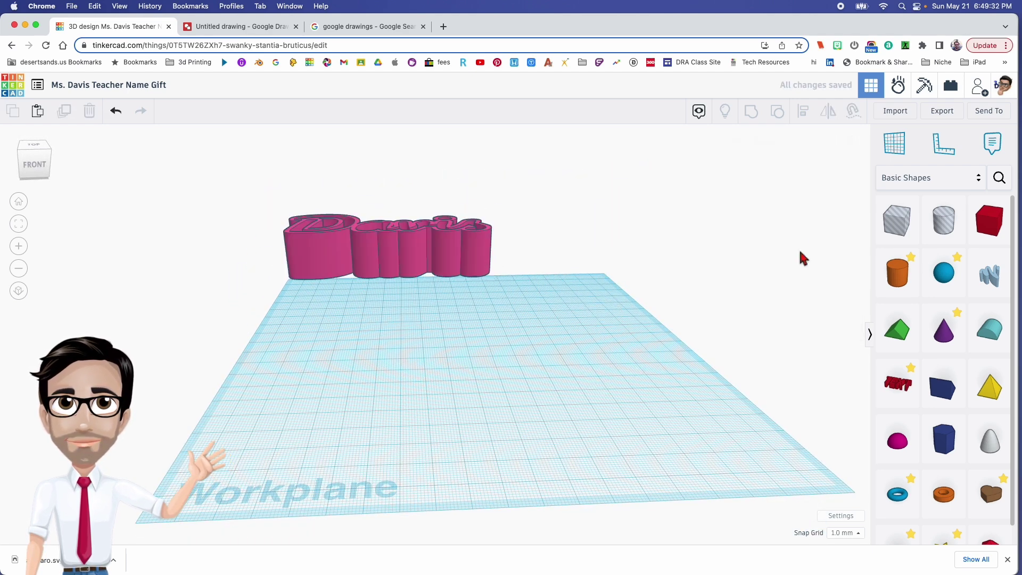
Import amparo.svg as a 3D shape into the design
click(894, 110)
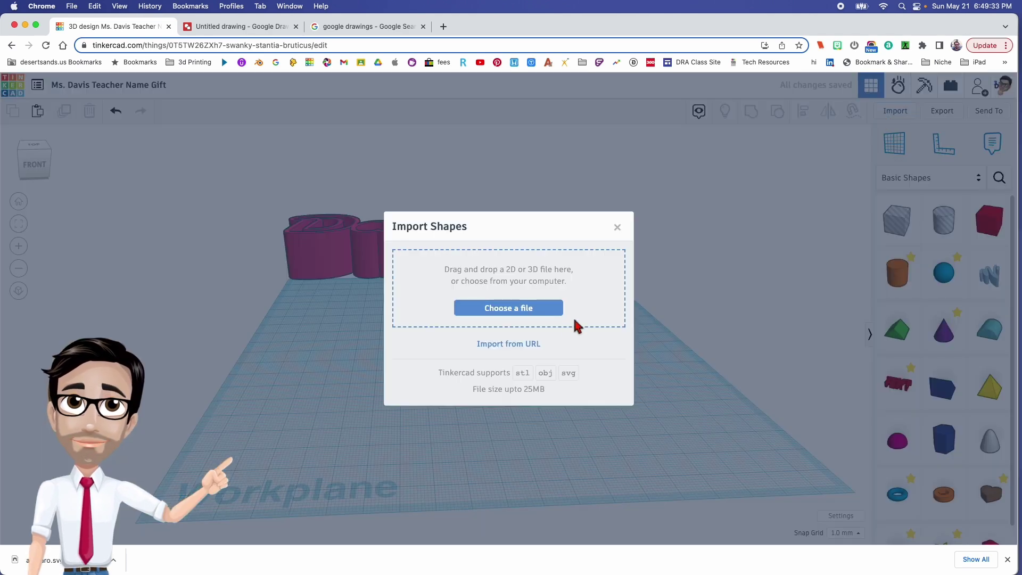
click(512, 313)
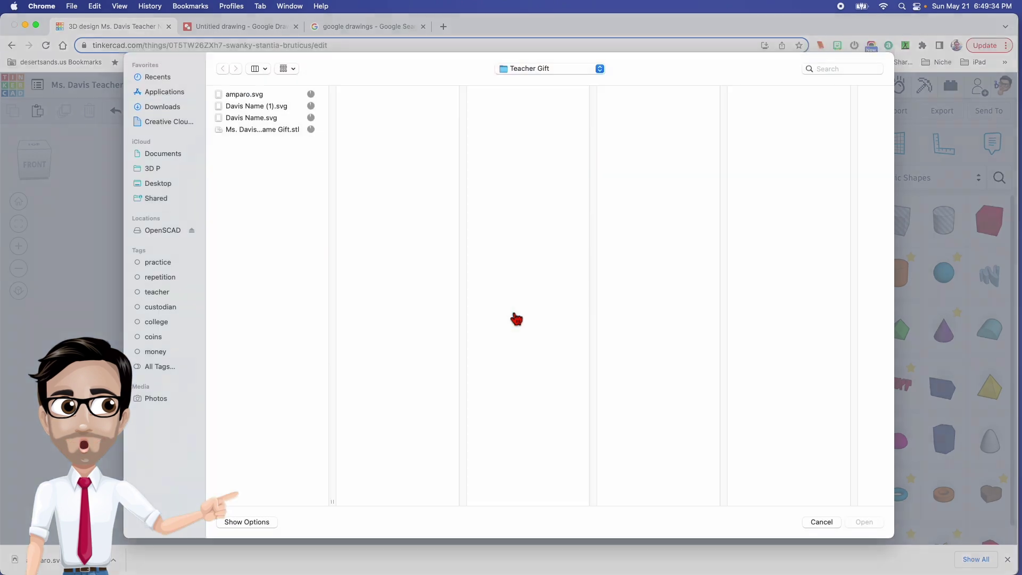
click(250, 97)
click(861, 523)
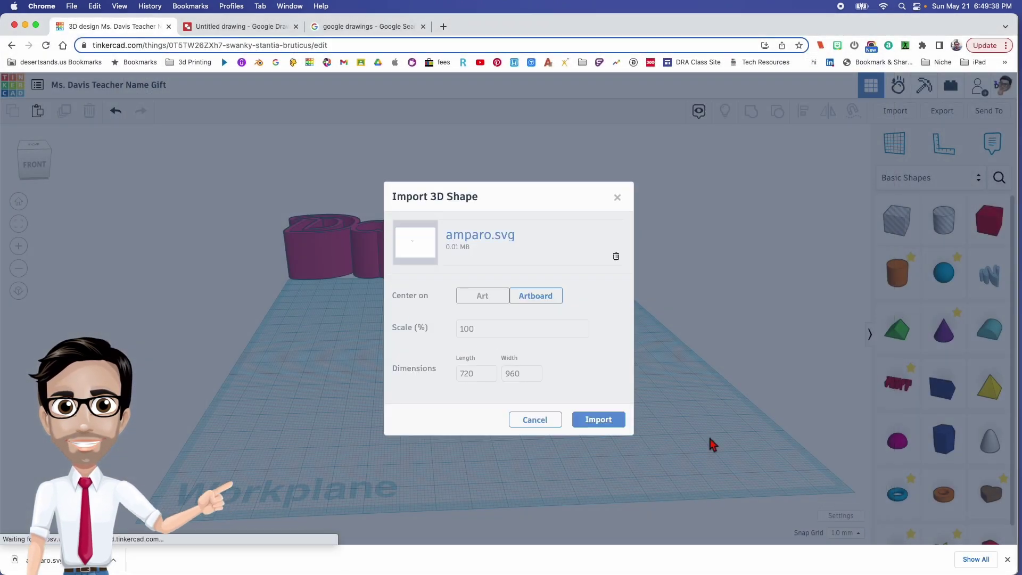
click(598, 420)
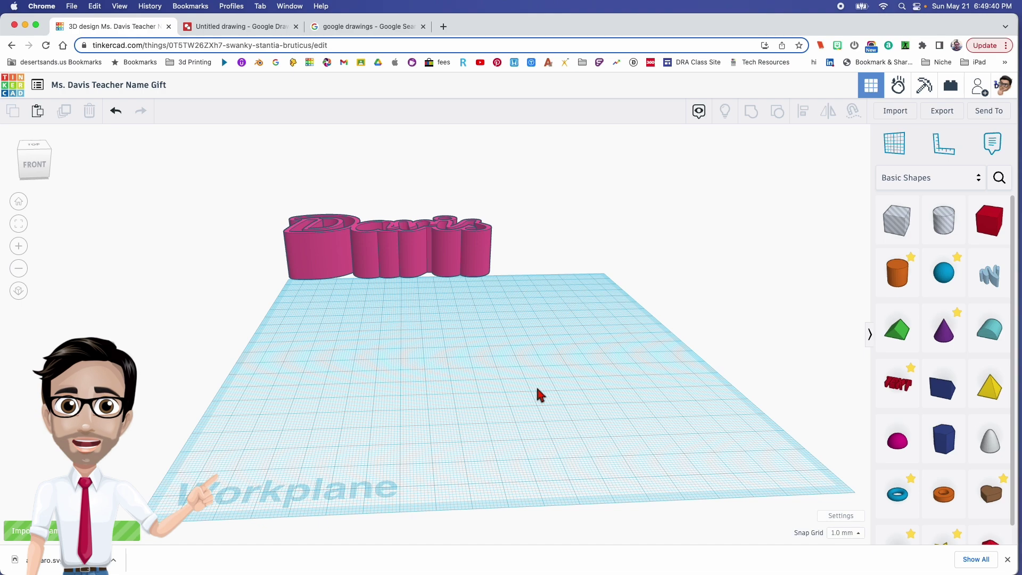
right_drag(537, 389, 557, 398)
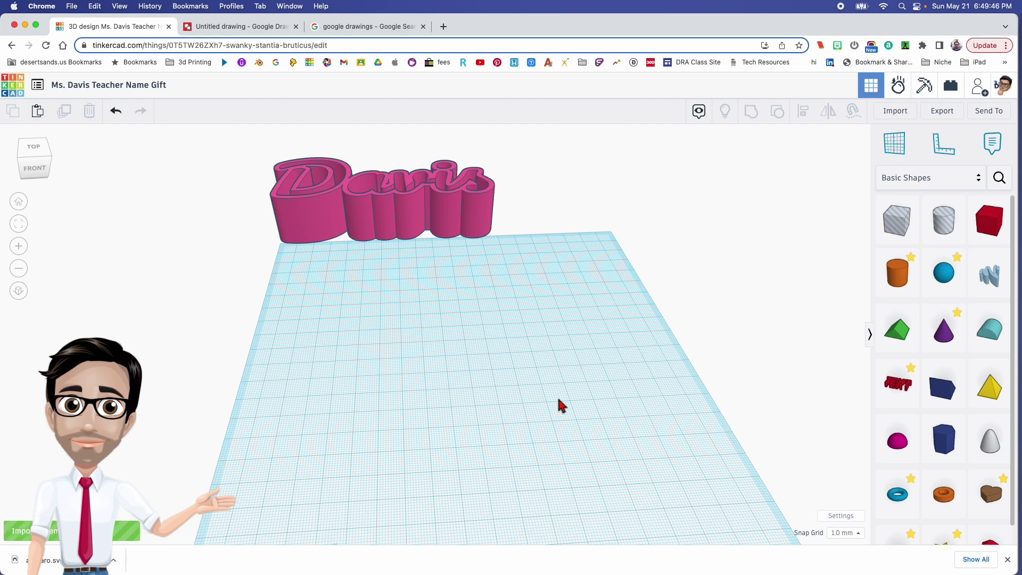
mouse_move(562, 408)
right_down()
mouse_move(530, 410)
mouse_move(549, 410)
right_up()
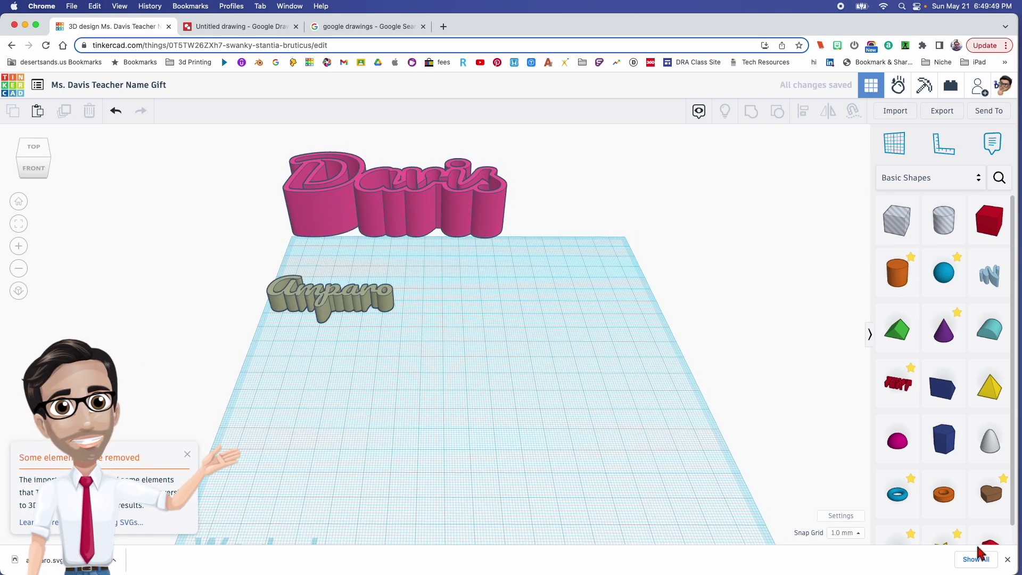
Move Amparo to the workplane centre and scale it to about 107.50 × 42.36 mm
click(1007, 559)
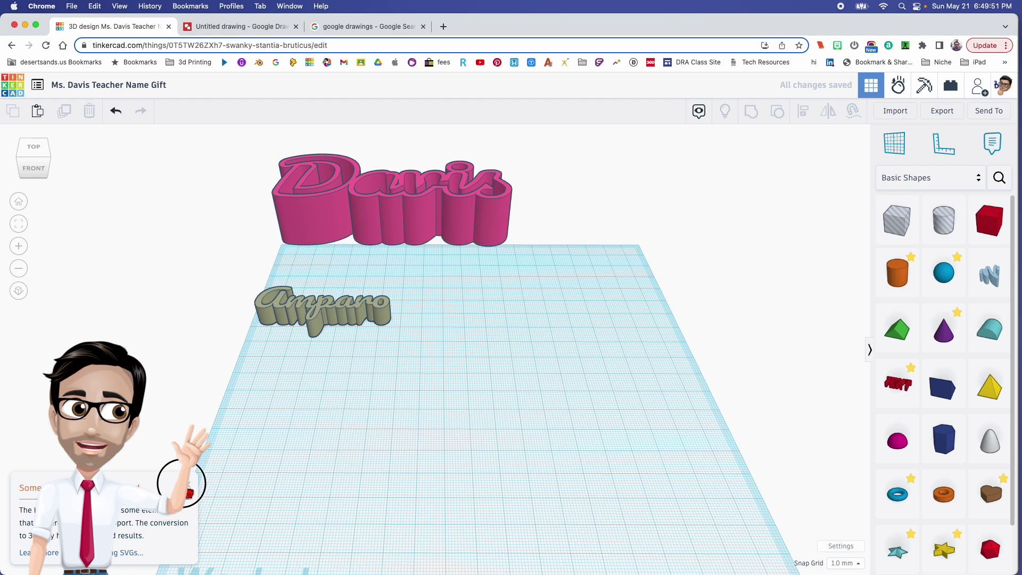
drag(340, 319, 475, 370)
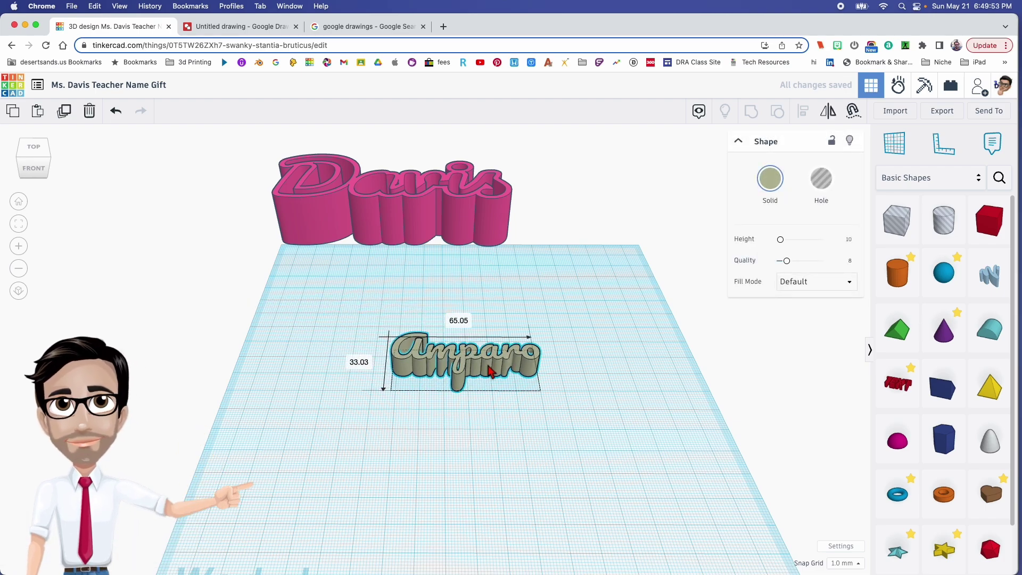
mouse_move(475, 372)
right_down()
mouse_move(472, 432)
mouse_move(467, 335)
mouse_move(467, 361)
right_up()
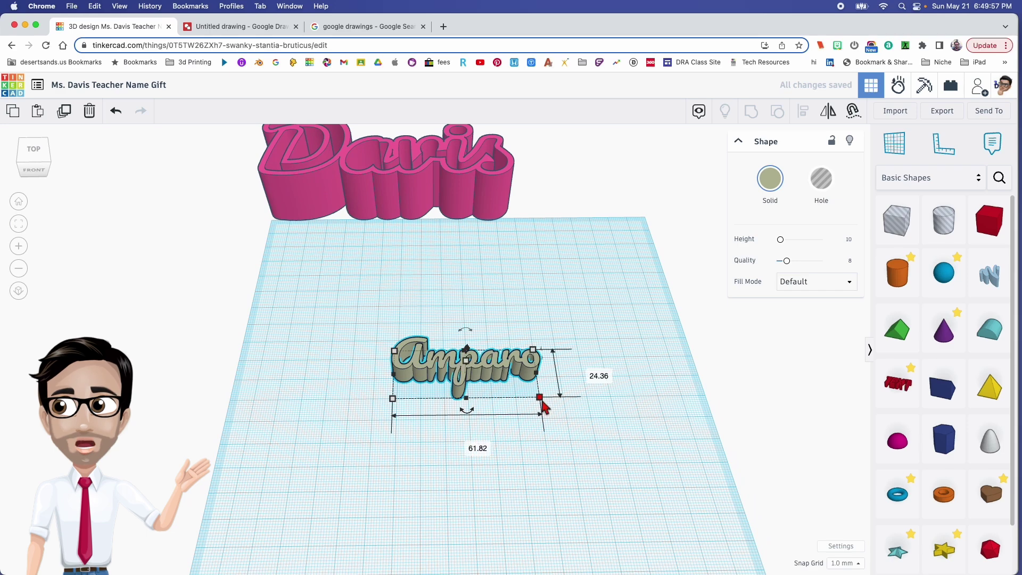
drag(540, 398, 753, 463)
drag(633, 388, 505, 362)
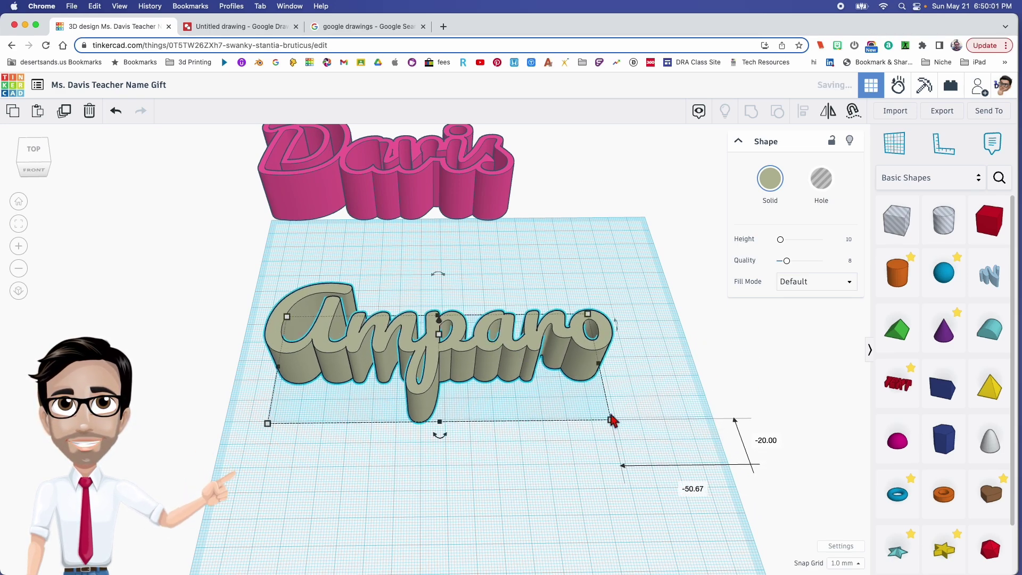
Enlarge Amparo to about 186 × 73 mm and shift it left and up
drag(611, 425, 736, 459)
drag(605, 388, 559, 372)
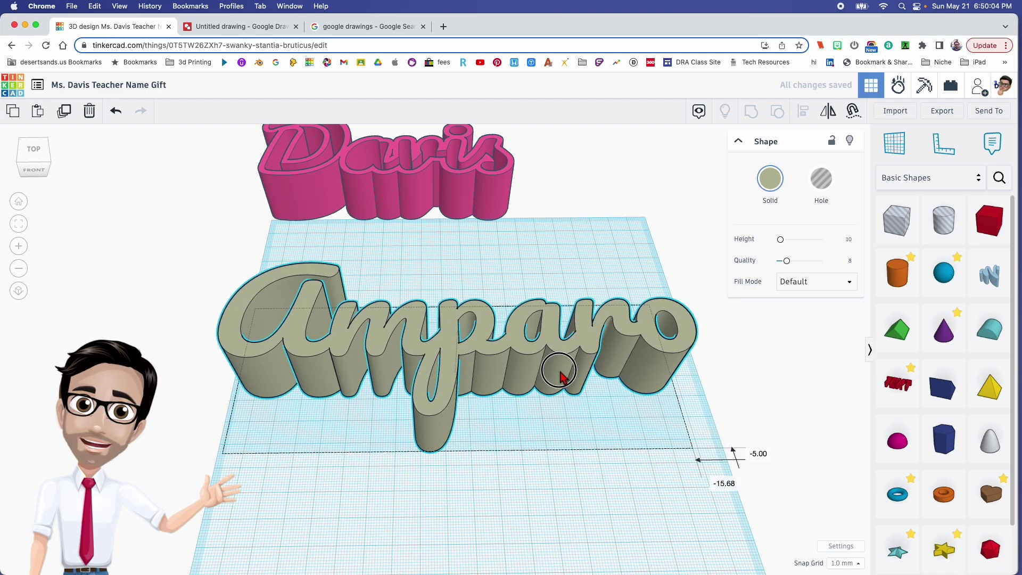
click(518, 412)
right_drag(519, 412, 531, 365)
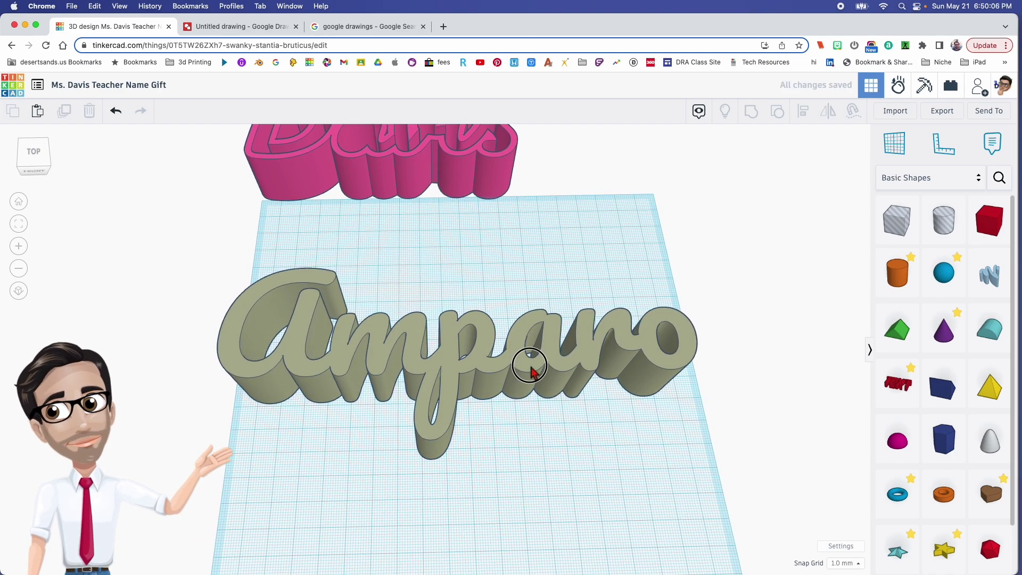
click(554, 342)
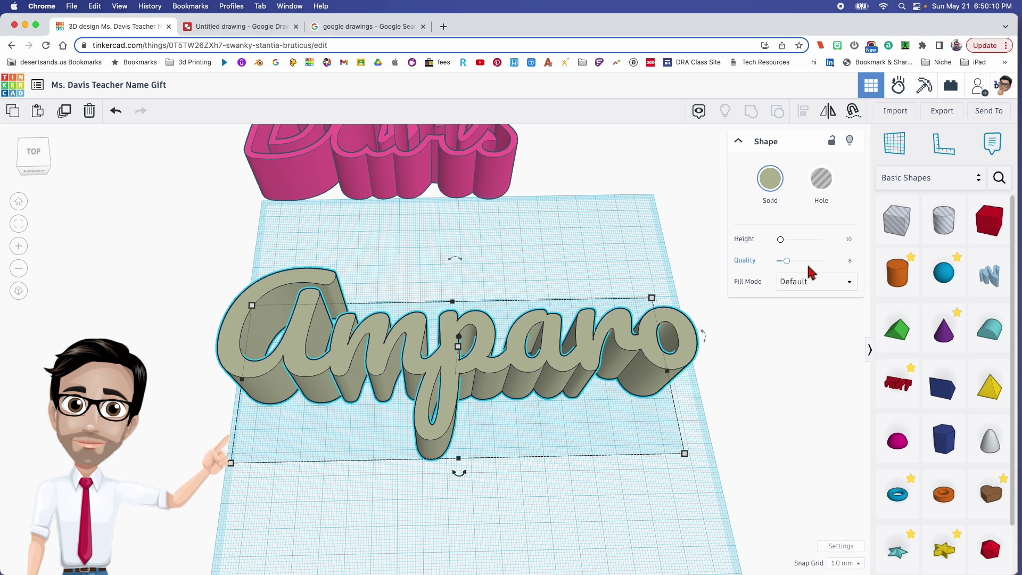
Set Amparo's quality to 24, Outer Line fill, Round corners and line width 1
drag(787, 260, 878, 266)
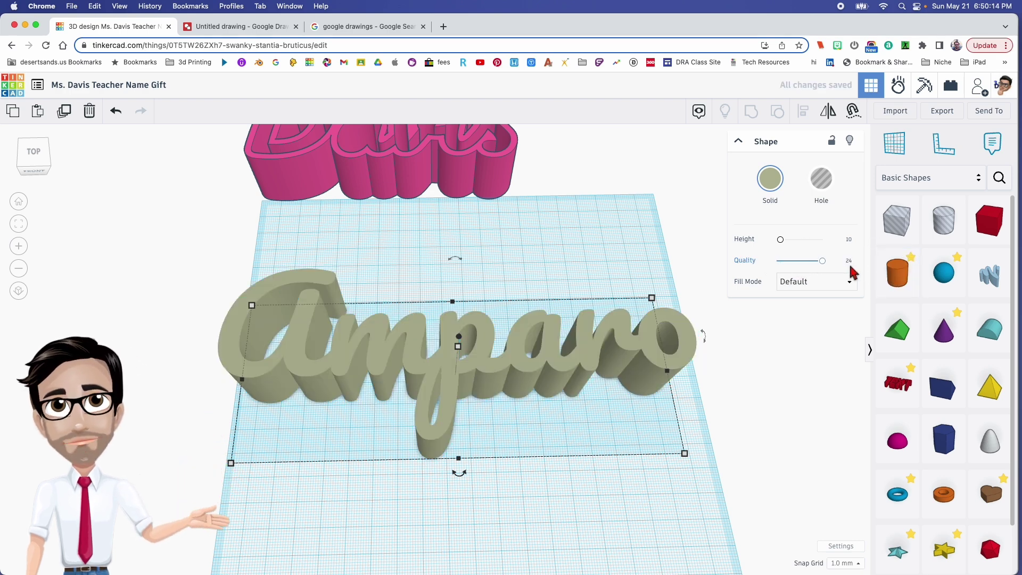
click(854, 287)
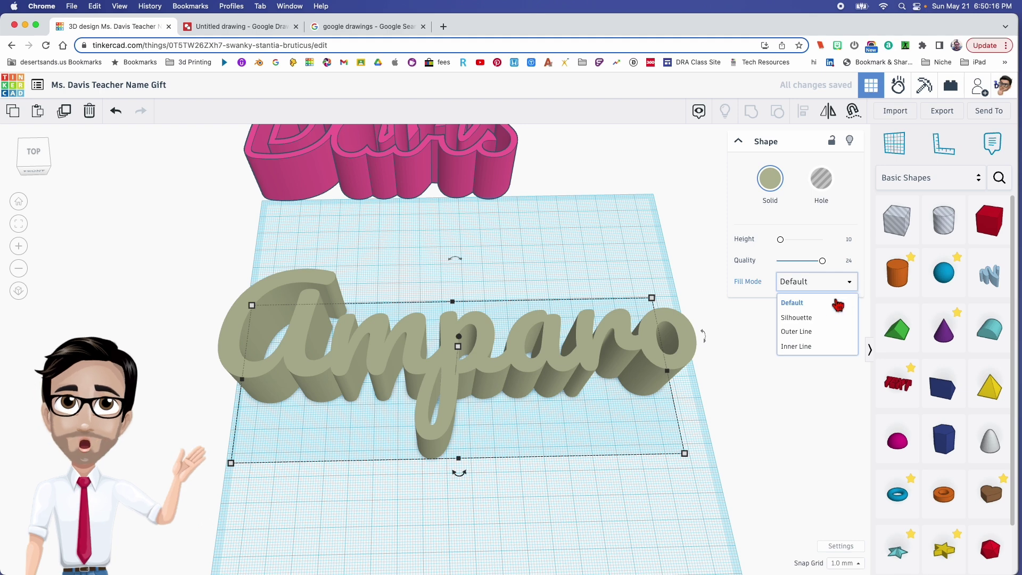
click(812, 332)
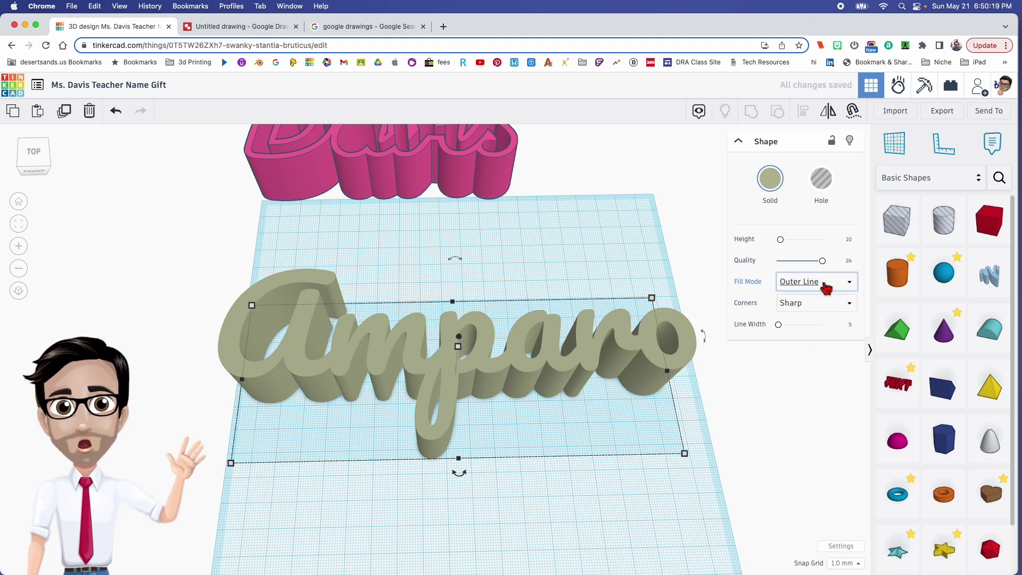
click(803, 306)
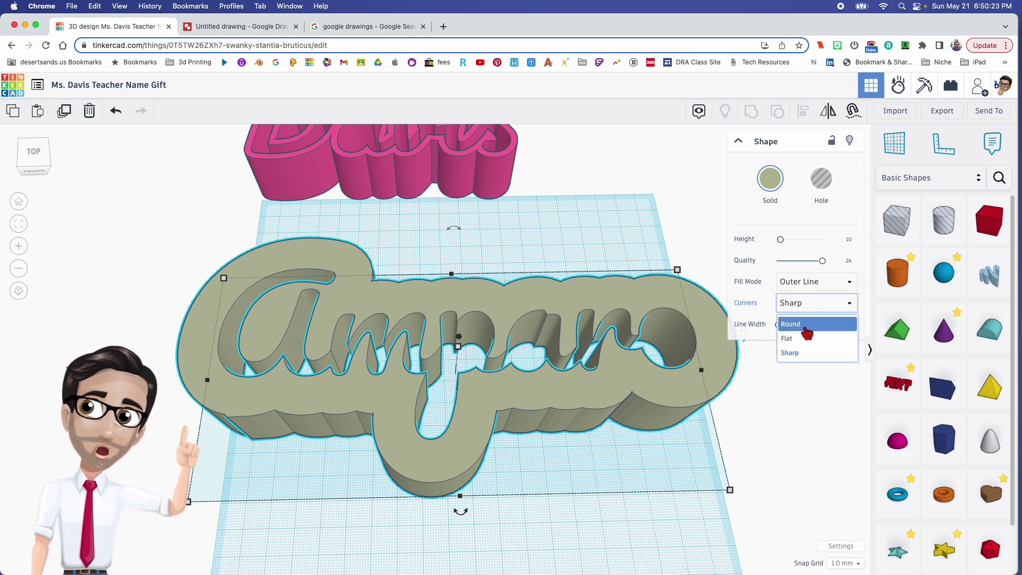
click(806, 325)
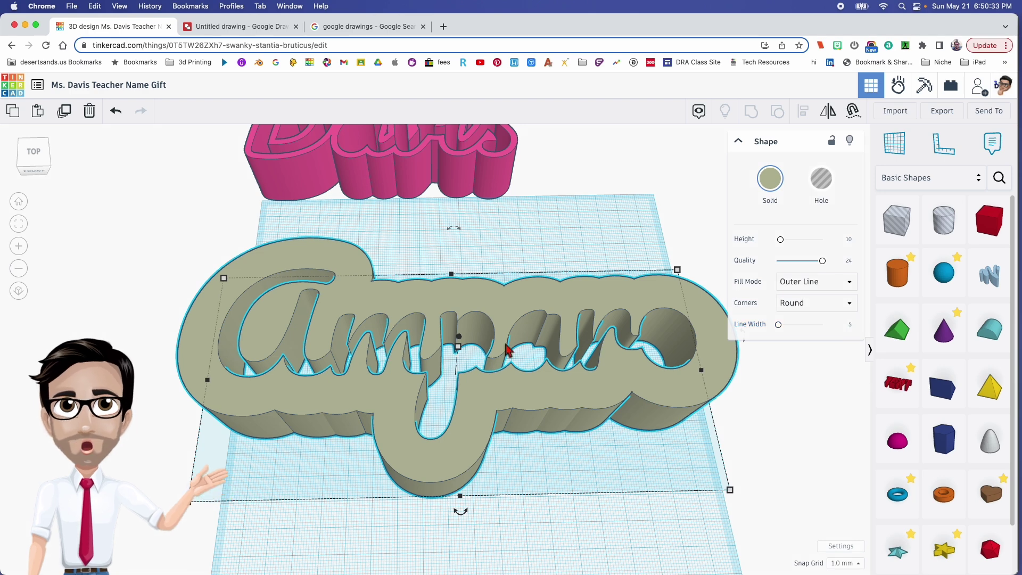
click(850, 324)
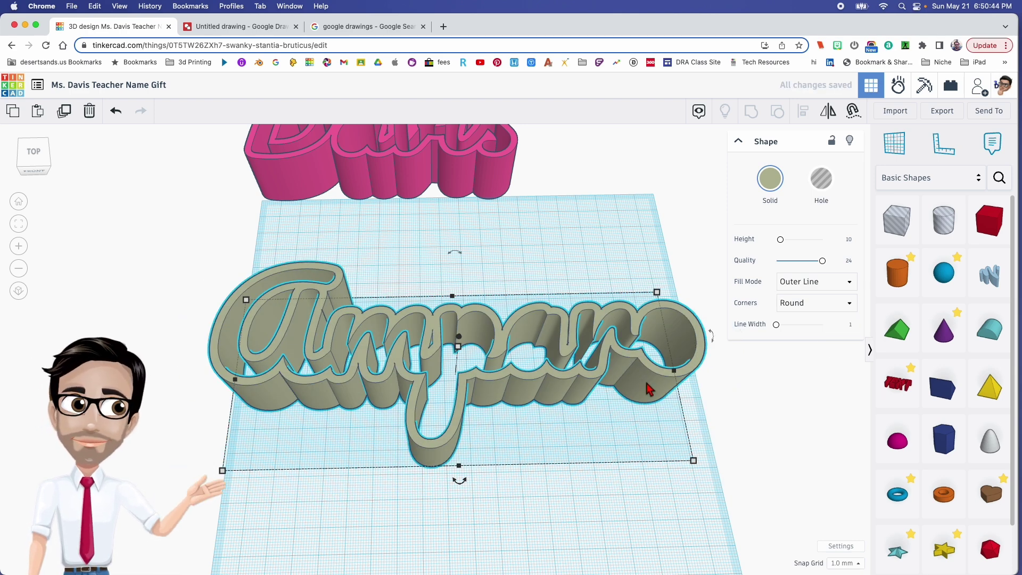
right_drag(620, 419, 636, 436)
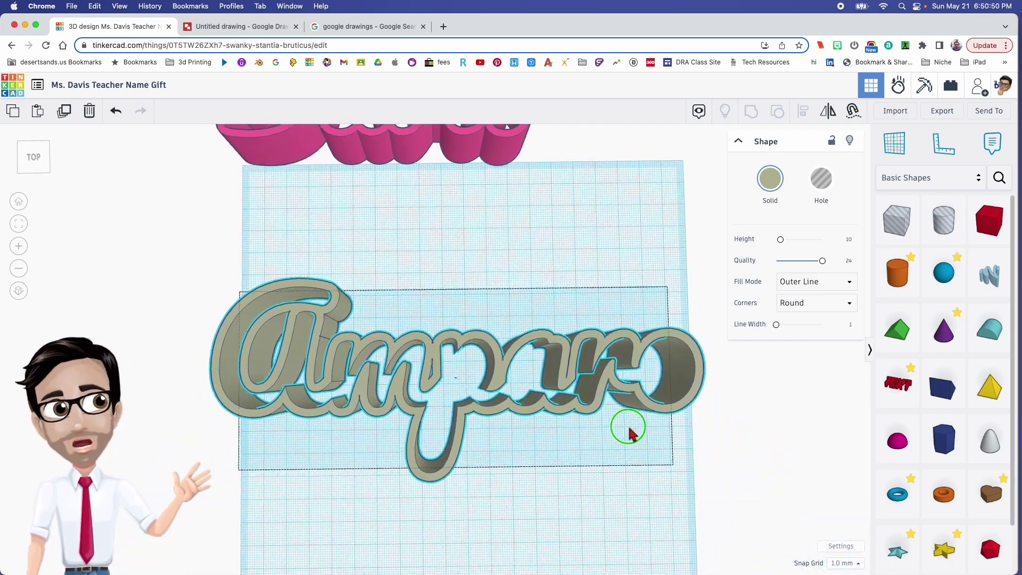
right_drag(628, 429, 628, 428)
right_drag(519, 345, 534, 379)
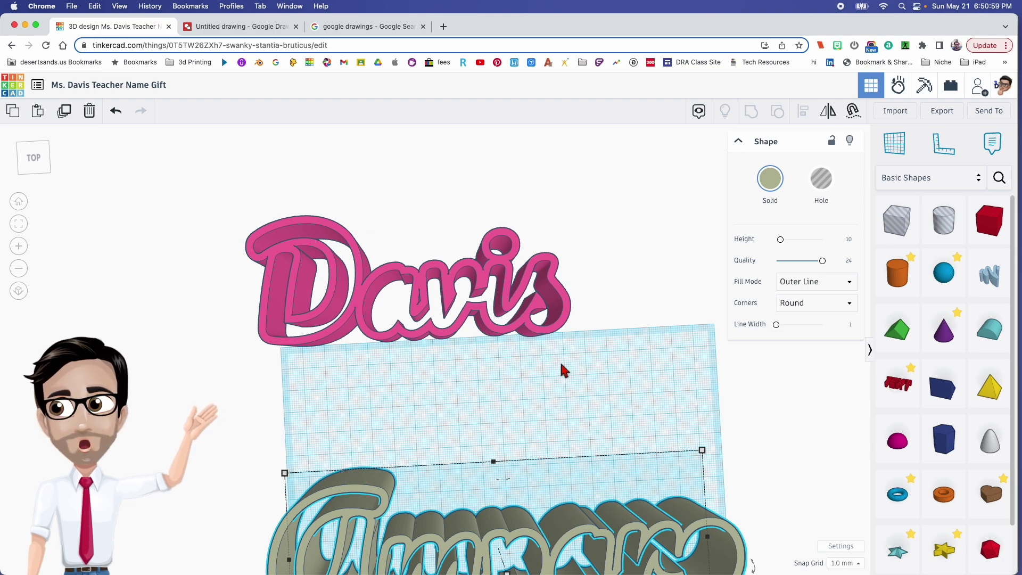
right_drag(561, 366, 466, 455)
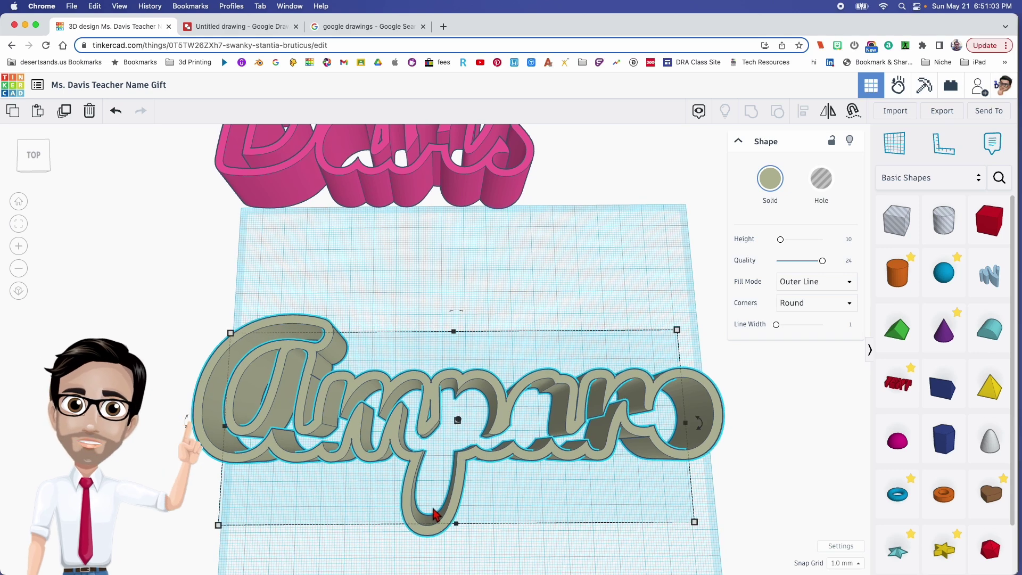
right_drag(516, 494, 535, 511)
click(531, 511)
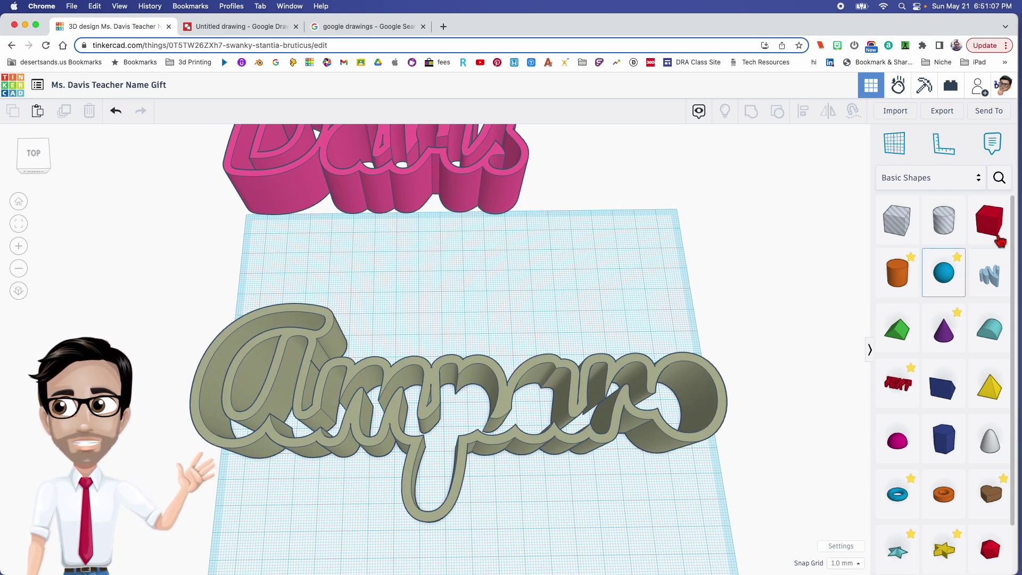
drag(1000, 241, 258, 489)
Place the red box on the workplane, 30 mm tall with a 29 × 17 mm footprint
right_drag(253, 511, 314, 457)
drag(262, 439, 258, 416)
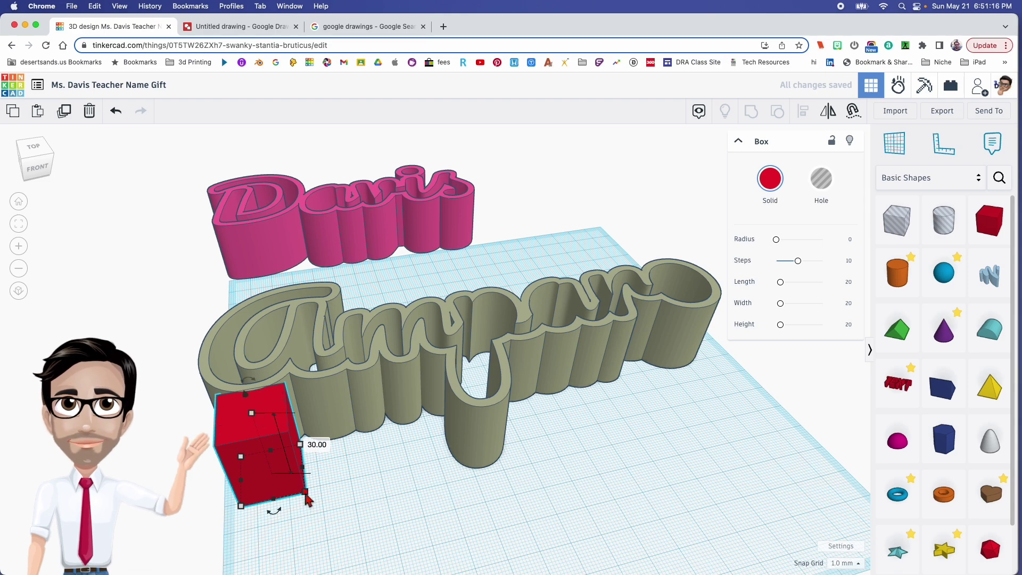
mouse_move(306, 495)
mouse_down()
mouse_move(298, 522)
mouse_move(290, 505)
mouse_up()
right_drag(478, 474, 480, 515)
Inspect the base of the 'p' in Amparo and resize the red box to 28 × 16 mm
click(482, 505)
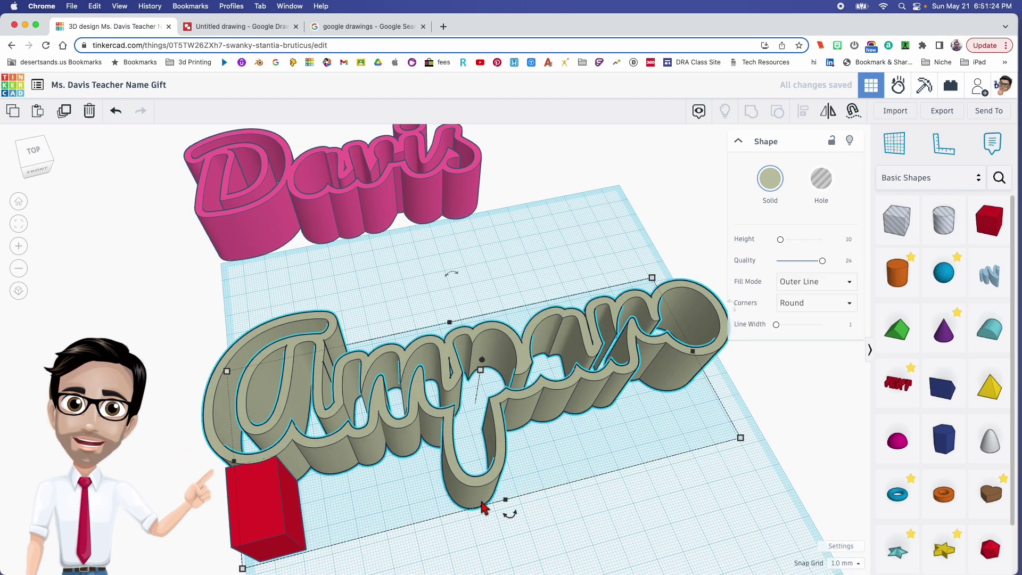
middle_drag(483, 506, 456, 457)
scroll(497, 447, up, 5)
right_drag(497, 447, 405, 453)
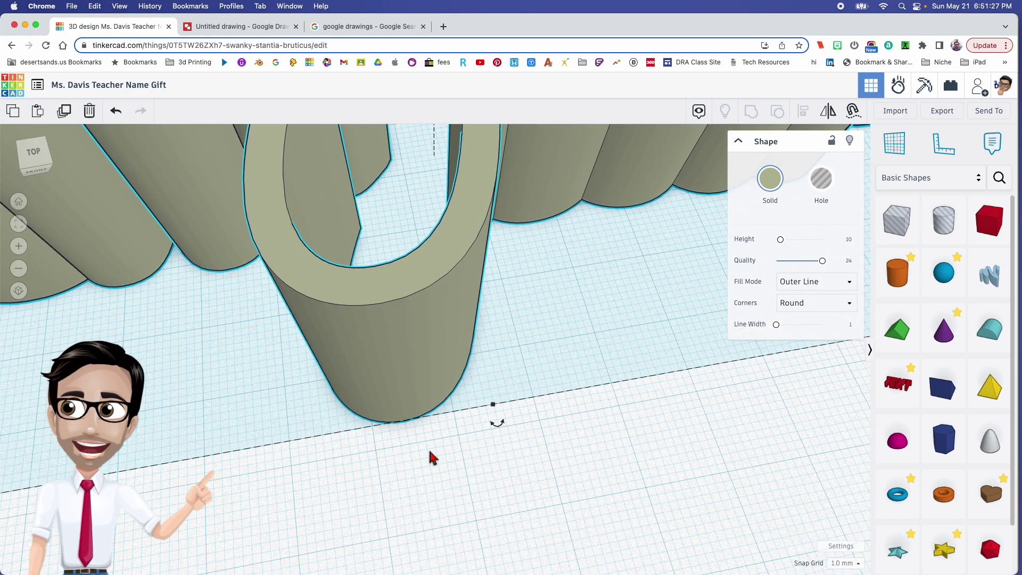
scroll(434, 451, down, 5)
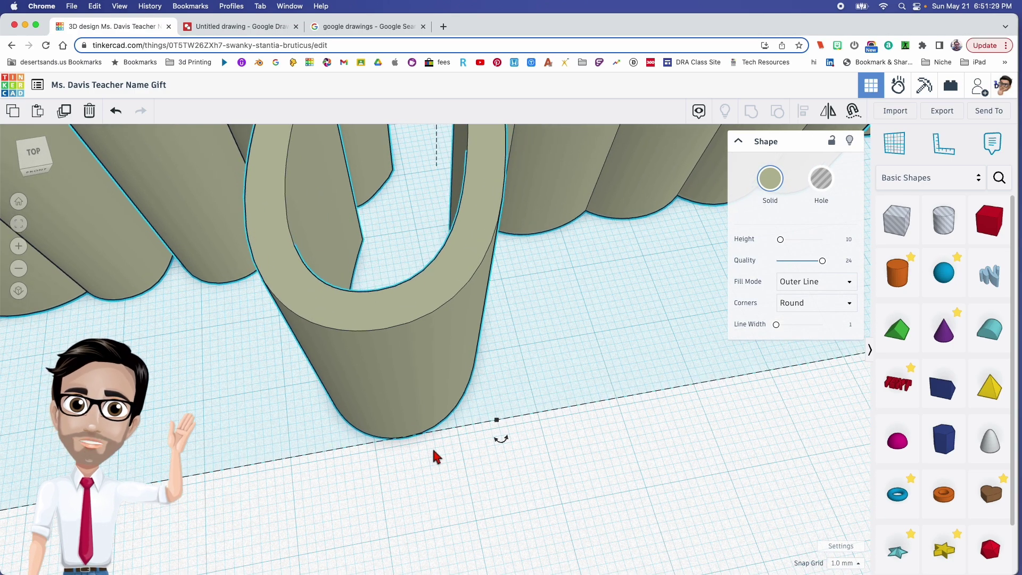
scroll(354, 449, down, 4)
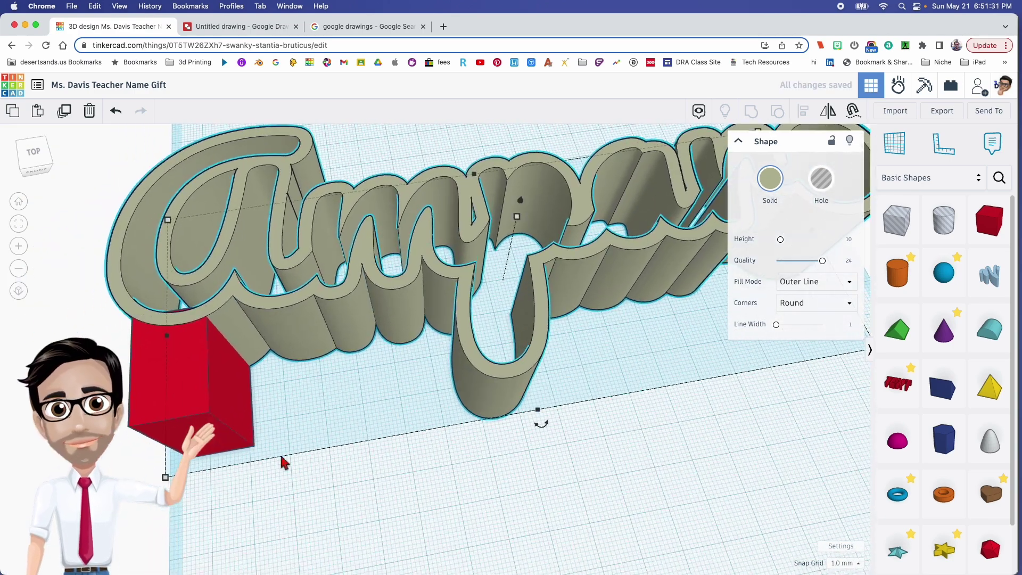
click(253, 452)
drag(253, 447, 255, 468)
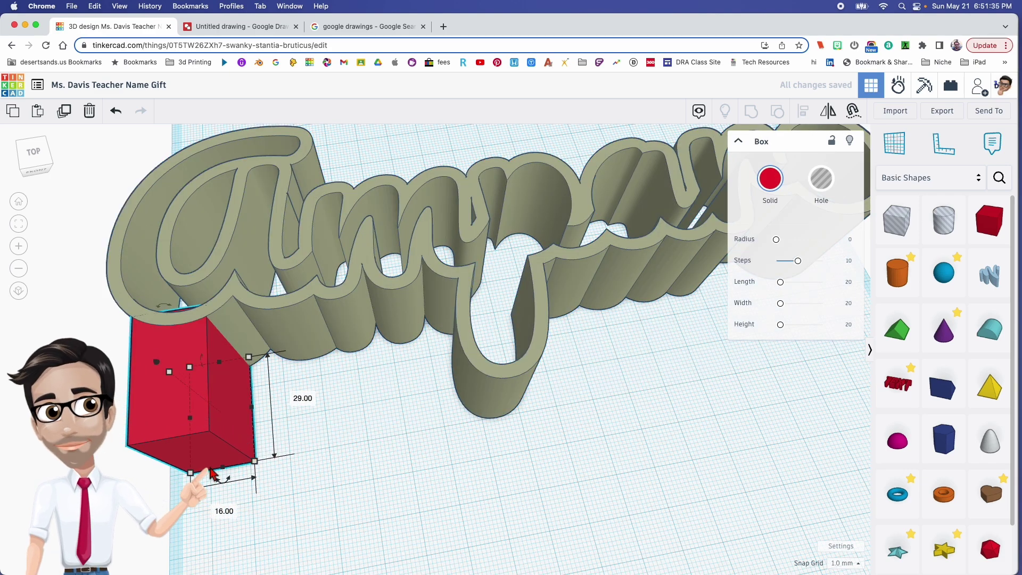
scroll(216, 461, up, 6)
scroll(263, 468, down, 2)
right_drag(258, 467, 314, 485)
scroll(306, 472, down, 5)
right_drag(287, 359, 346, 367)
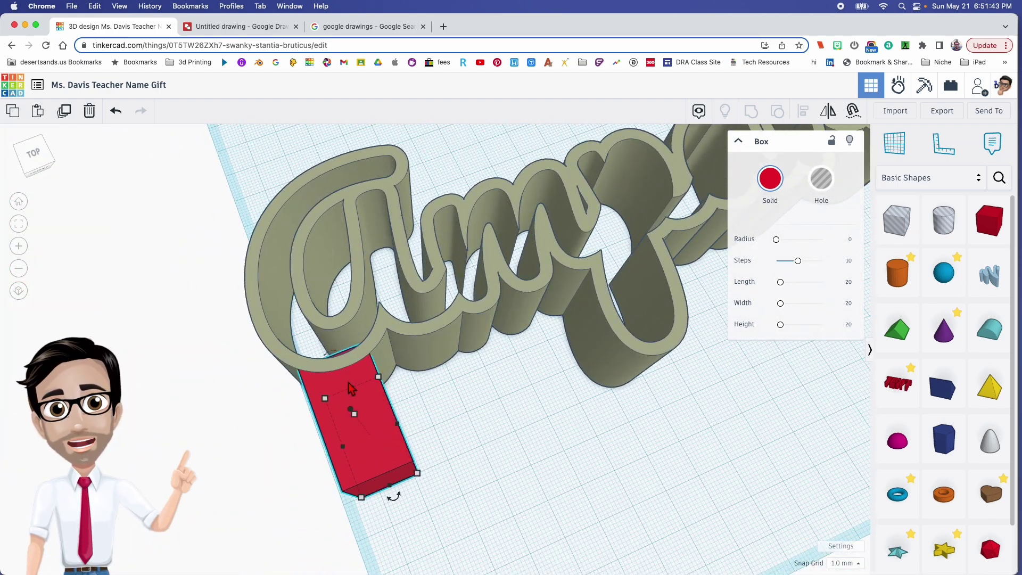
Shrink the red box to about 12 × 26 mm and set snapping to 0.1 mm
click(326, 400)
drag(327, 400, 342, 403)
mouse_move(376, 394)
right_down()
mouse_move(383, 406)
mouse_move(367, 399)
right_up()
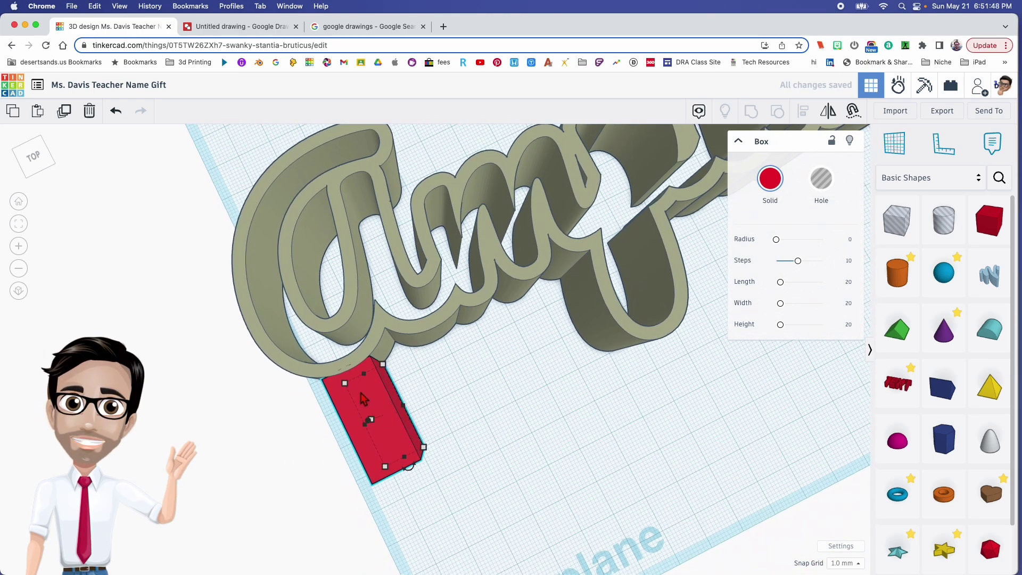
click(844, 563)
click(846, 455)
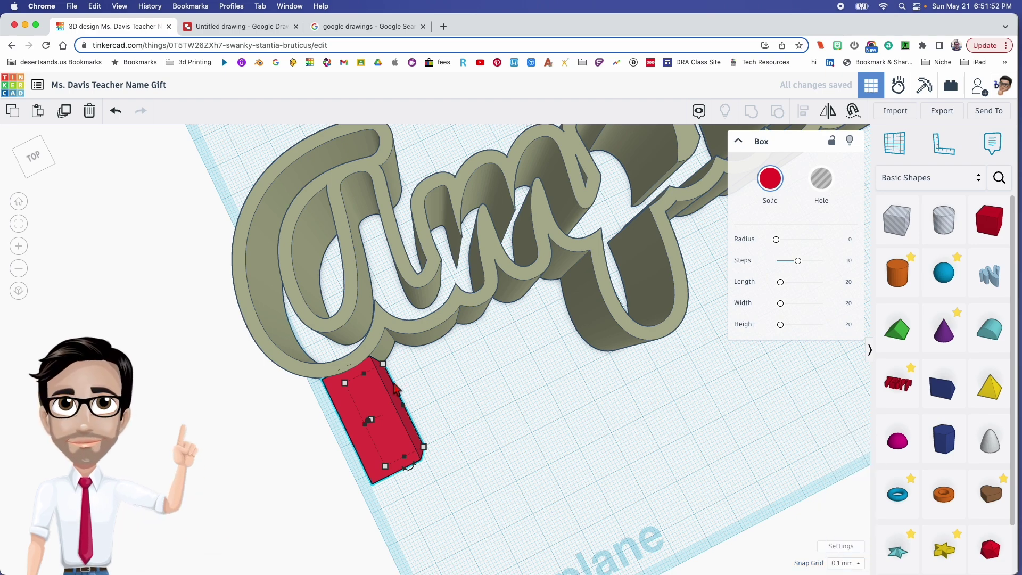
Fine-tune the red box to 11.60 × 27.50 mm and Alt-drag a copy to the right
drag(343, 384, 341, 375)
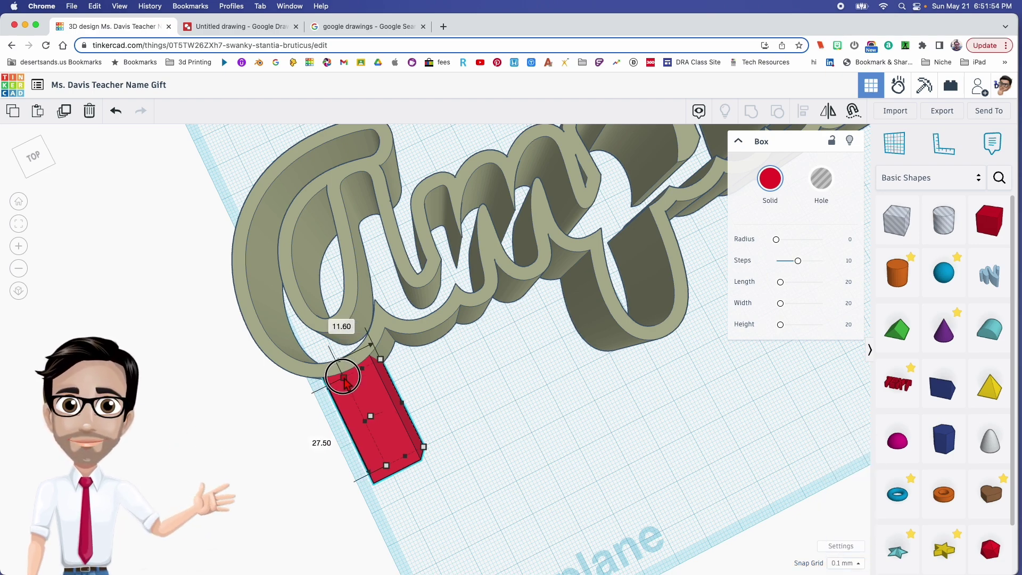
right_drag(463, 397, 381, 407)
alt+drag(219, 422, 798, 289)
right_drag(798, 290, 585, 372)
Position the box copy under the far end of Amparo and deselect it
drag(461, 348, 520, 352)
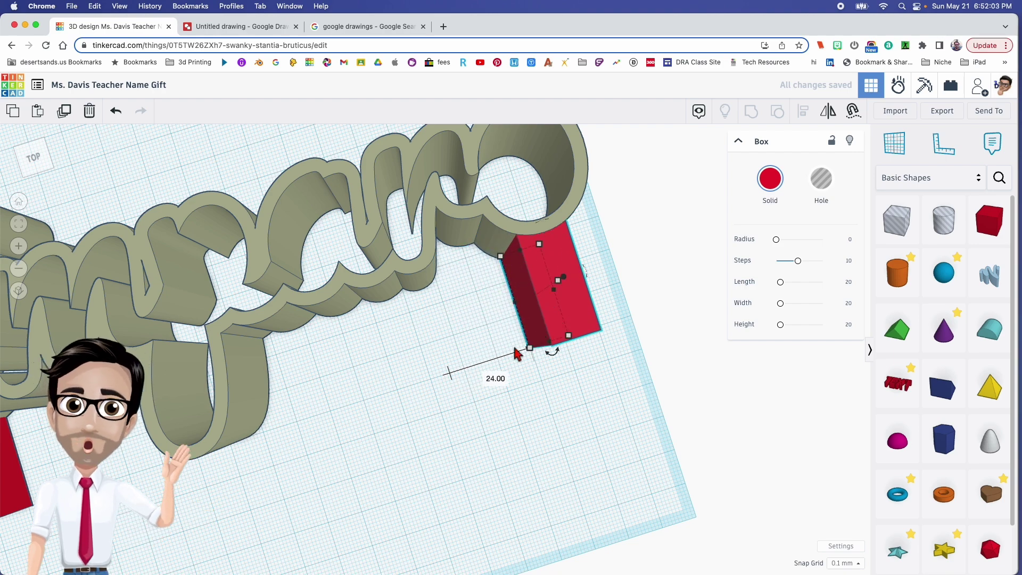
scroll(519, 352, down, 3)
right_drag(520, 352, 580, 301)
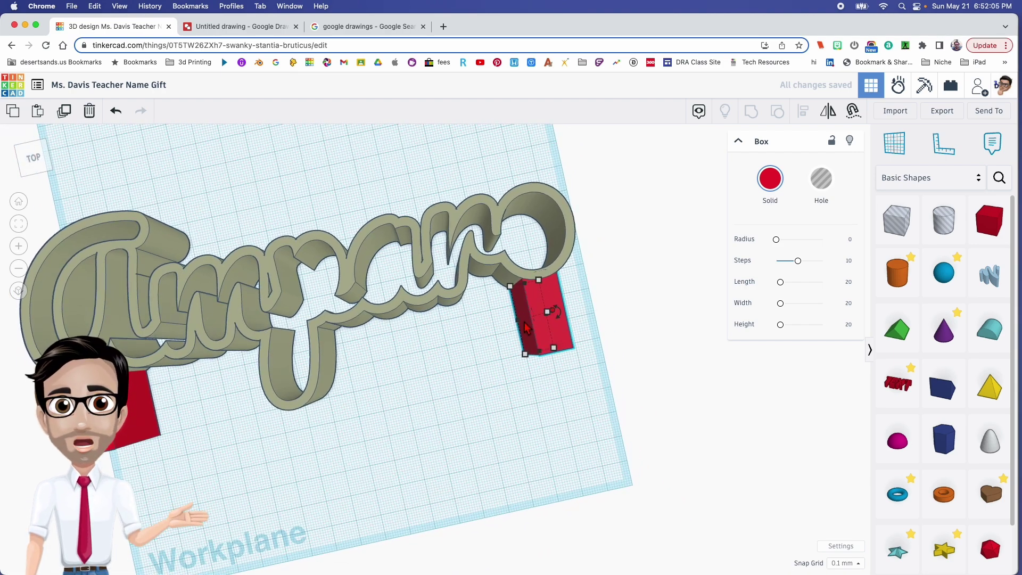
click(382, 354)
scroll(424, 356, down, 2)
right_drag(424, 356, 429, 290)
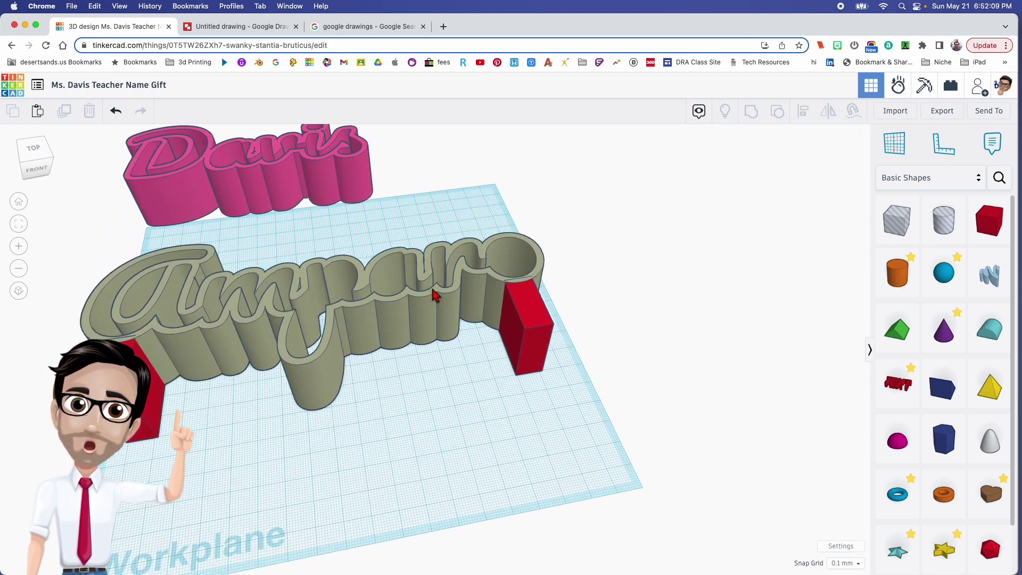
click(375, 315)
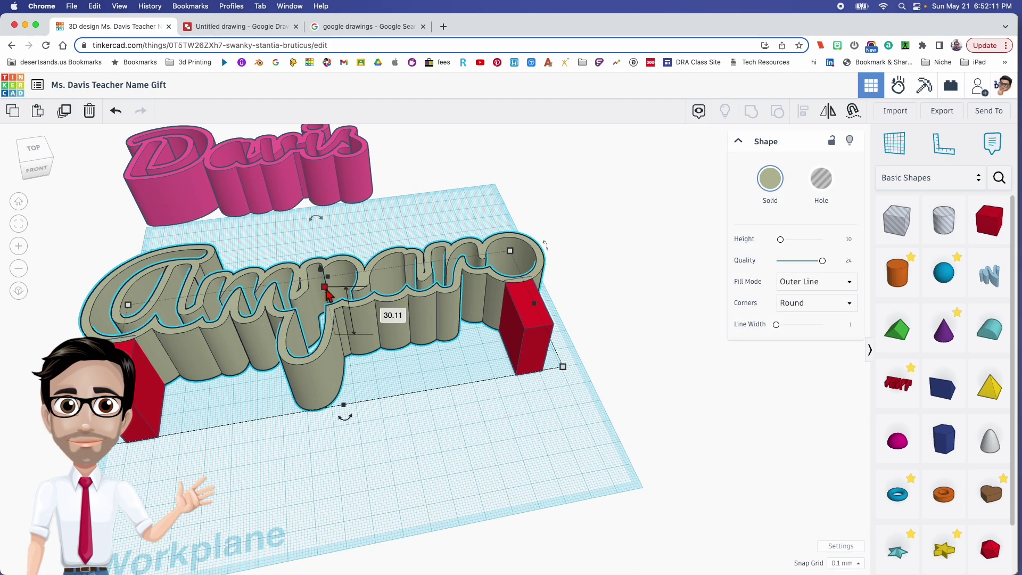
drag(327, 290, 326, 274)
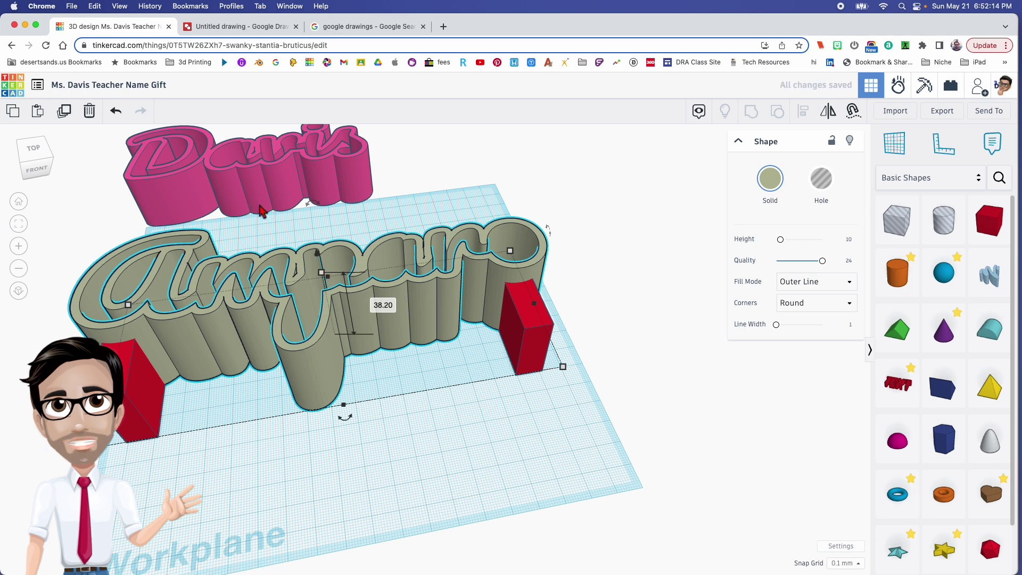
click(257, 200)
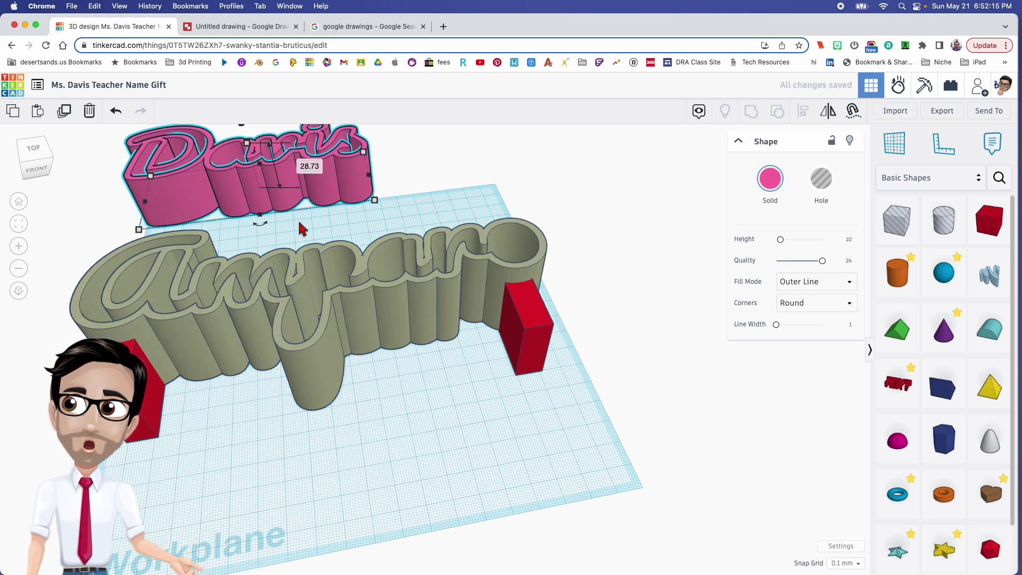
click(343, 307)
key(super+z)
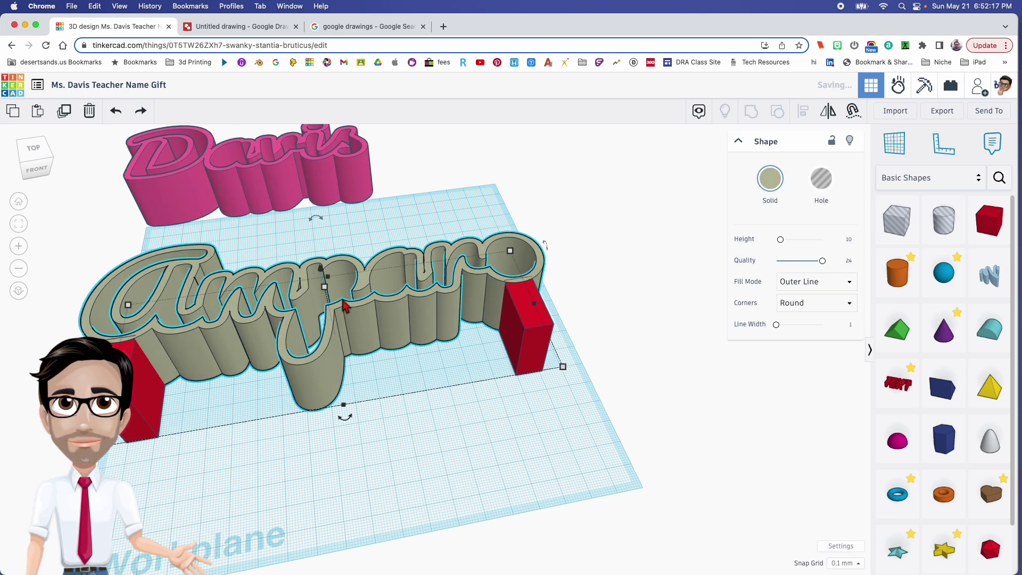
mouse_move(415, 354)
right_down()
mouse_move(413, 376)
mouse_move(424, 358)
mouse_move(414, 360)
right_up()
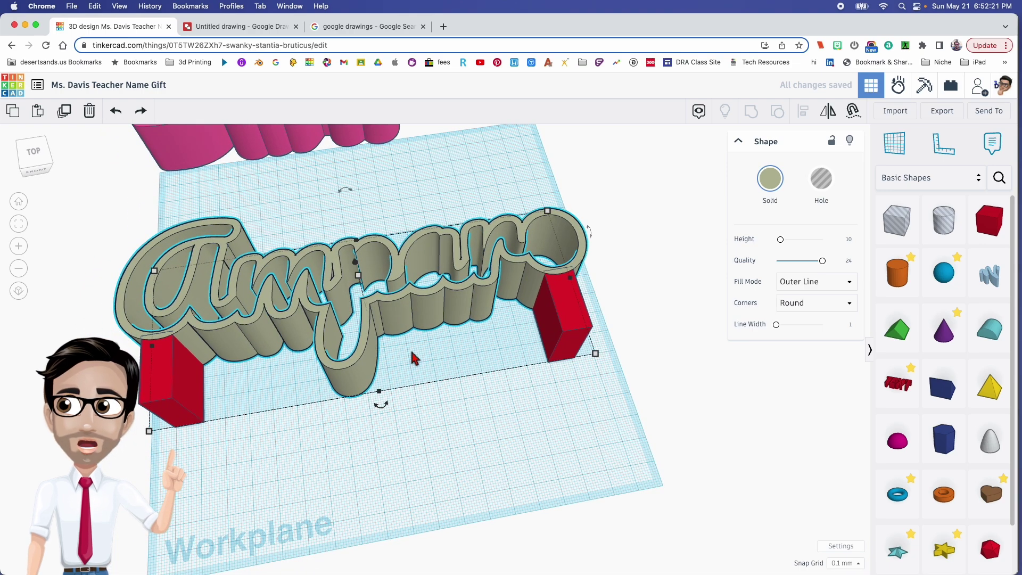
right_drag(446, 421, 465, 400)
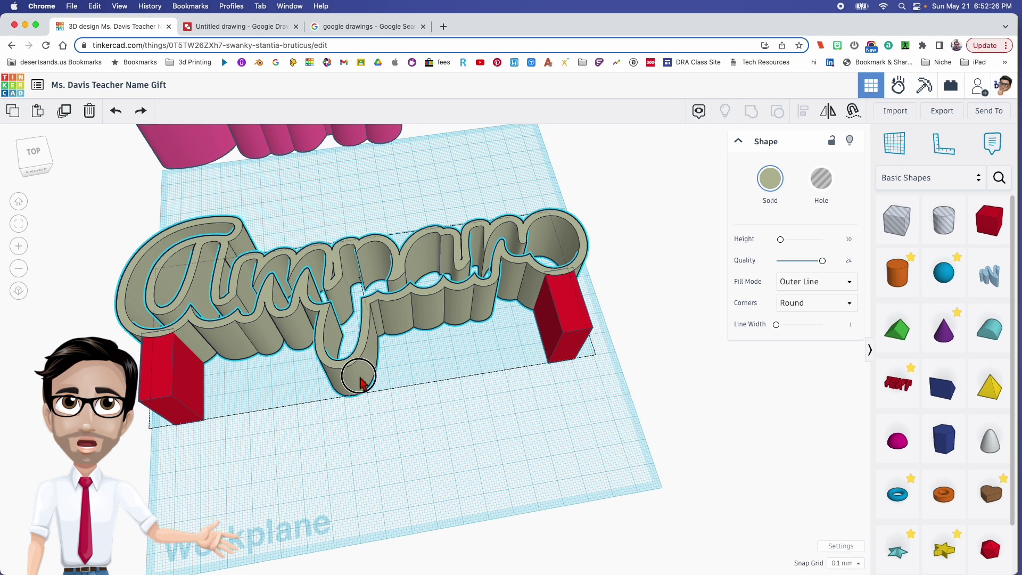
click(596, 355)
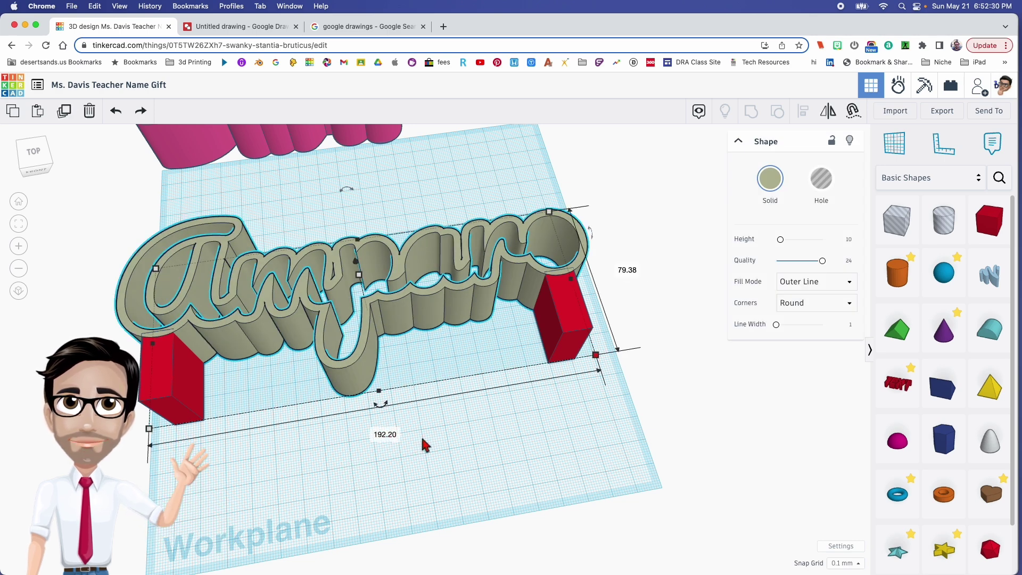
scroll(418, 437, down, 2)
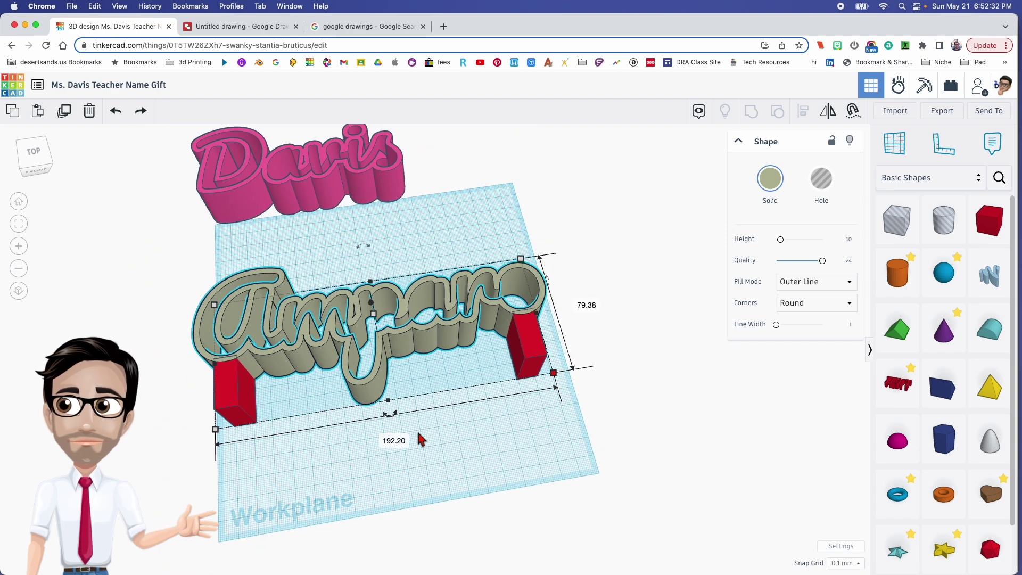
scroll(422, 436, down, 2)
right_drag(481, 449, 464, 461)
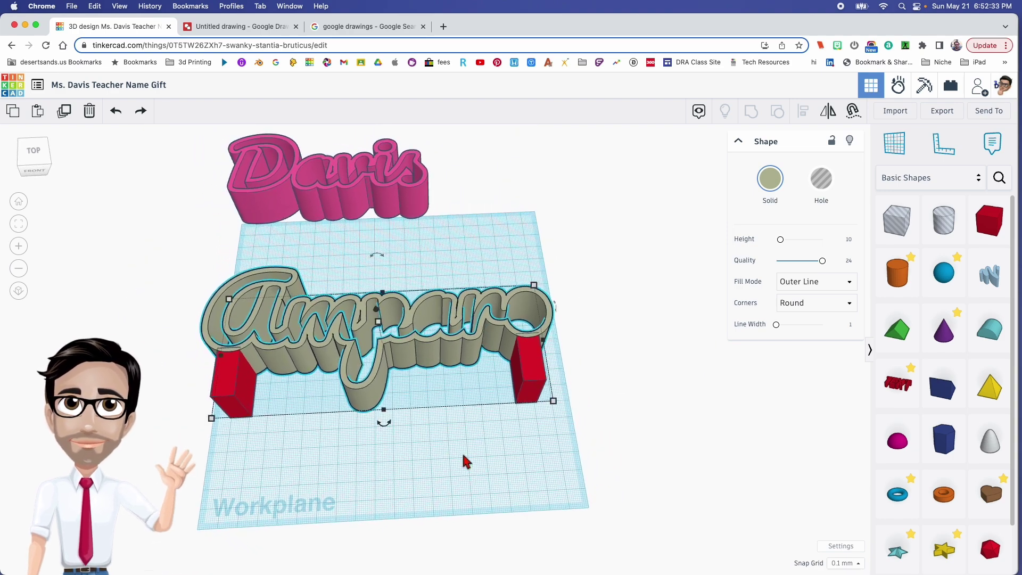
click(564, 455)
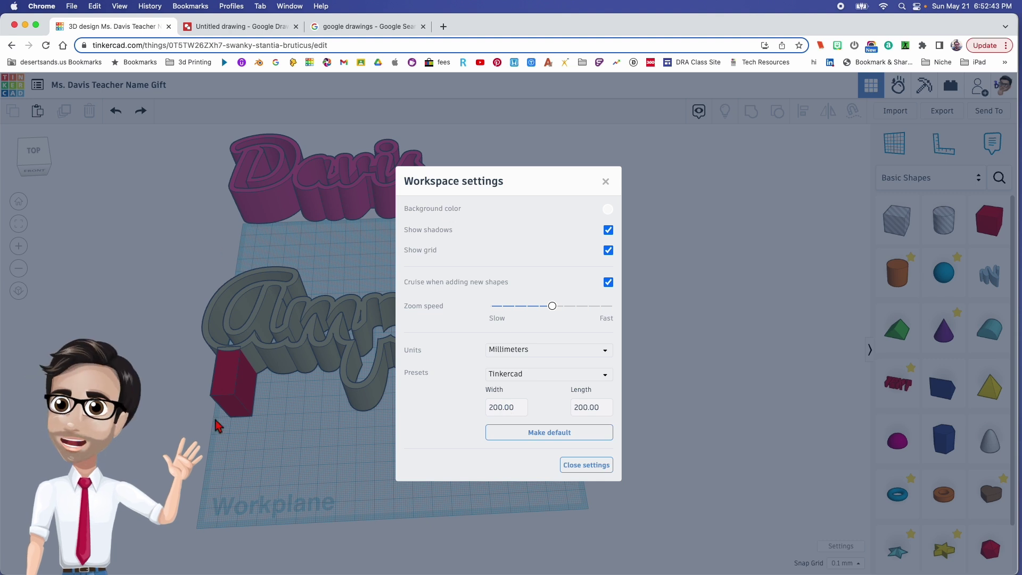
Set the workplane to 140 × 140 mm, then select the Amparo name and both red stands
drag(523, 408, 458, 410)
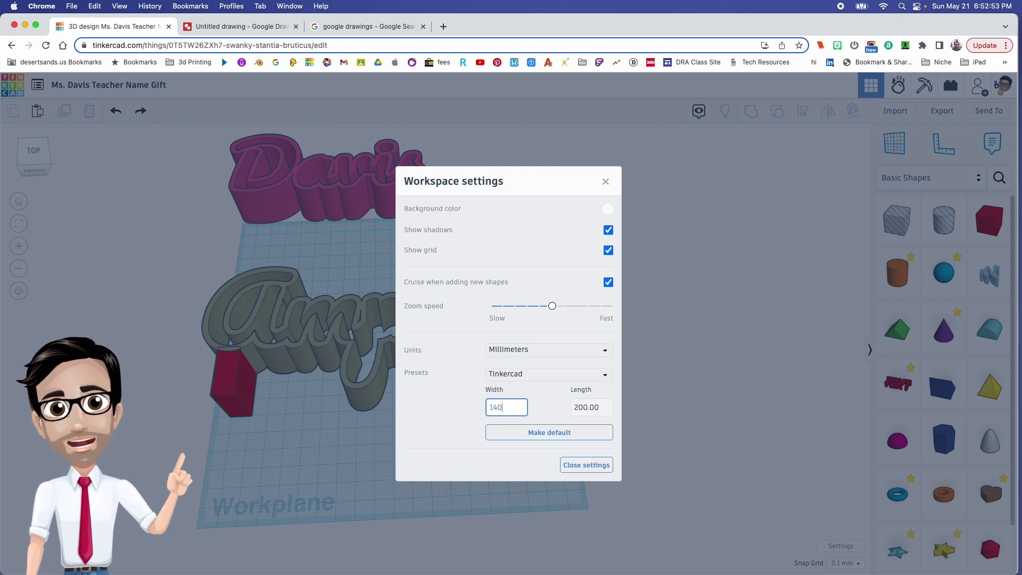
click(580, 409)
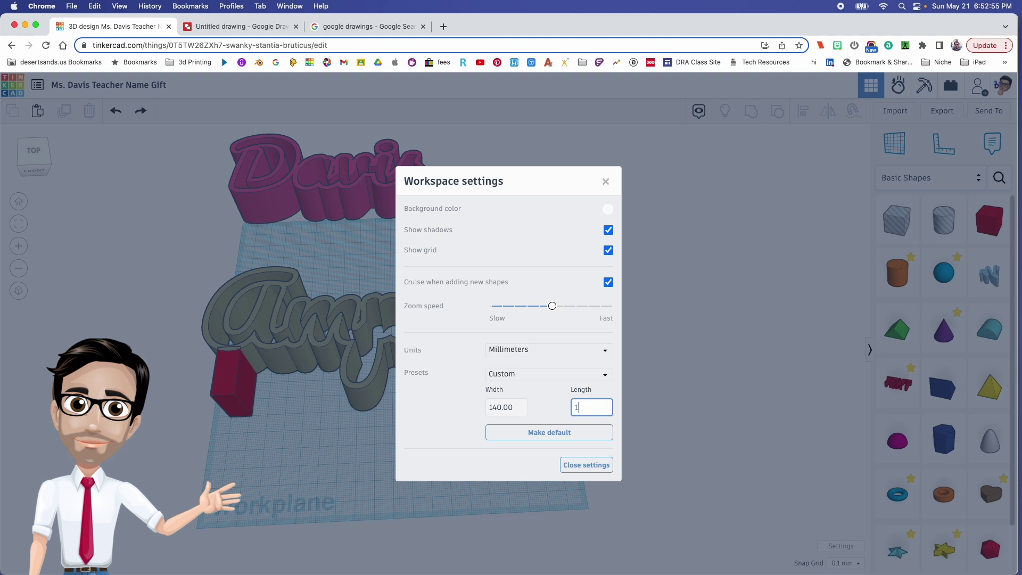
click(620, 218)
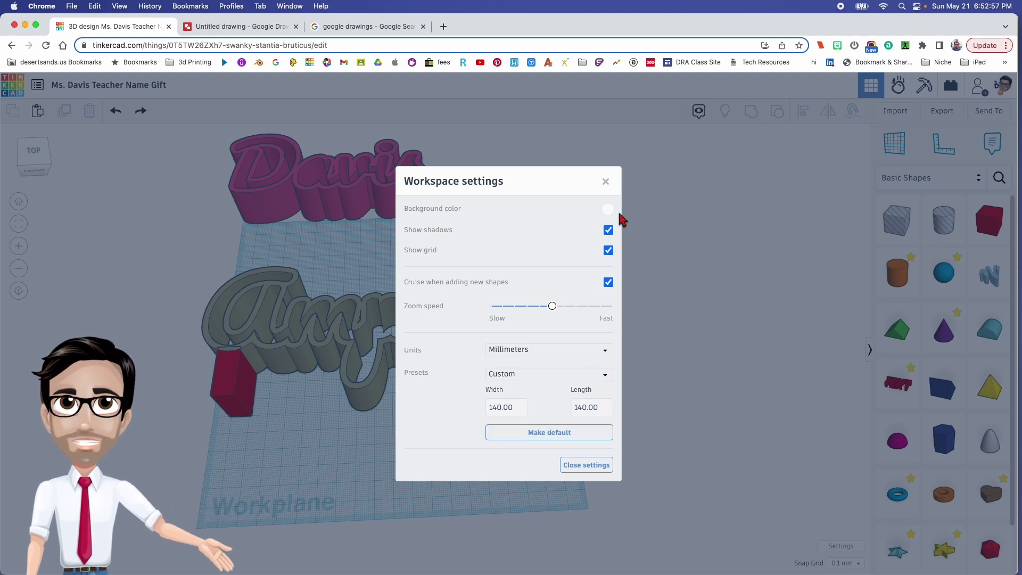
click(612, 186)
right_drag(456, 367, 383, 348)
drag(183, 271, 554, 383)
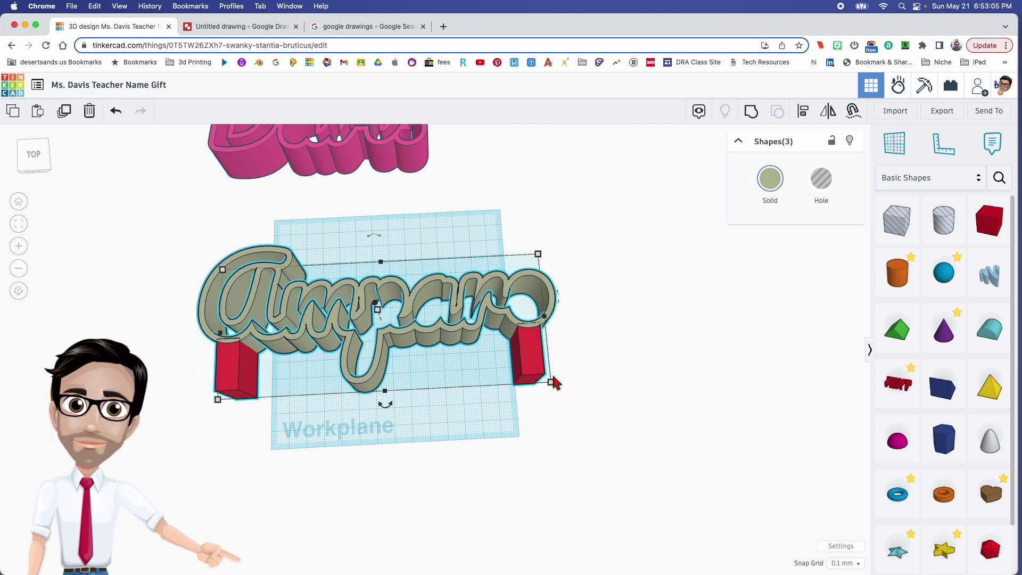
Group the Amparo name with its two stands, tip the group upright and turn it
key(ctrl+g)
right_drag(570, 386, 361, 337)
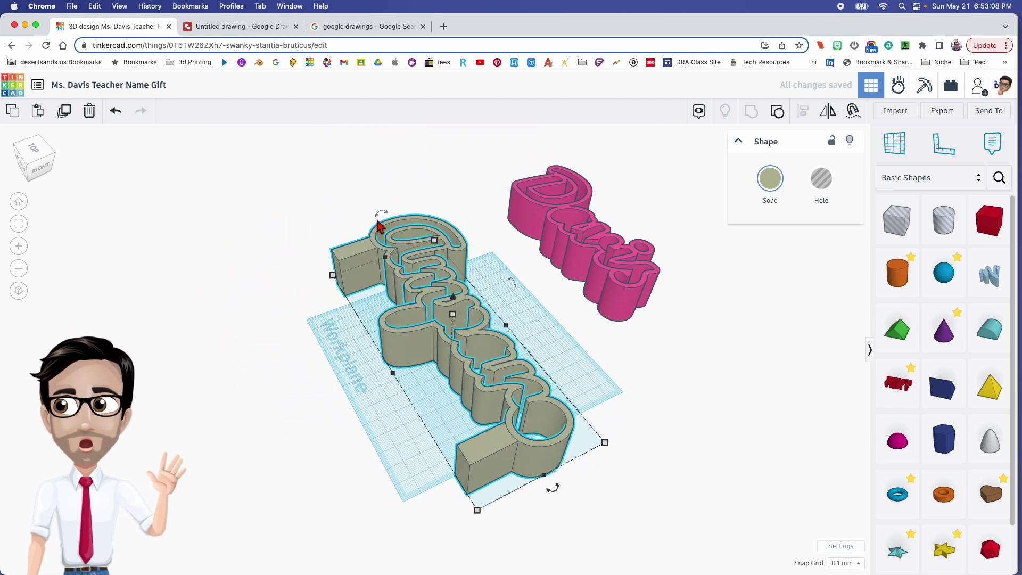
drag(377, 216, 346, 261)
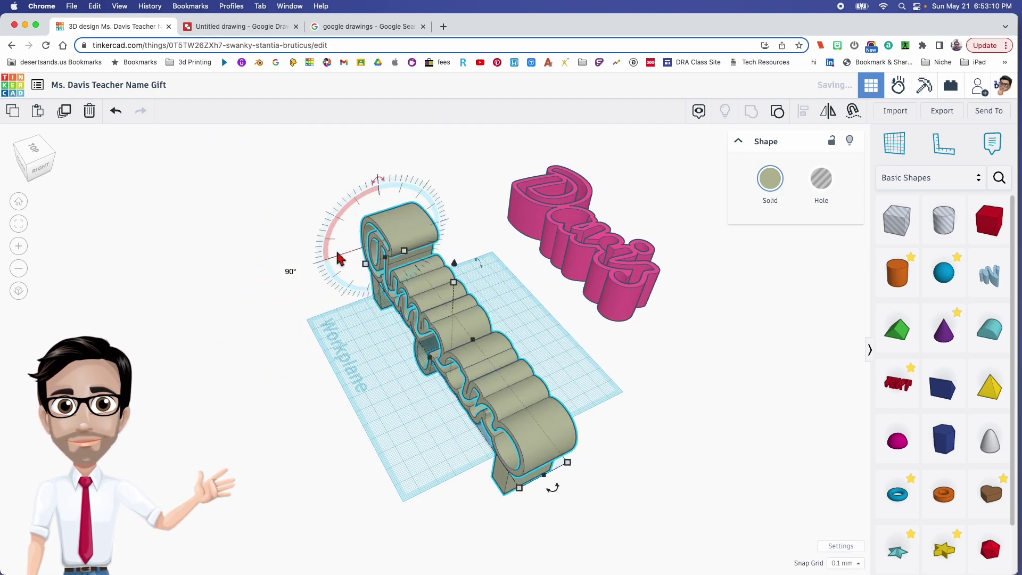
right_drag(346, 261, 485, 250)
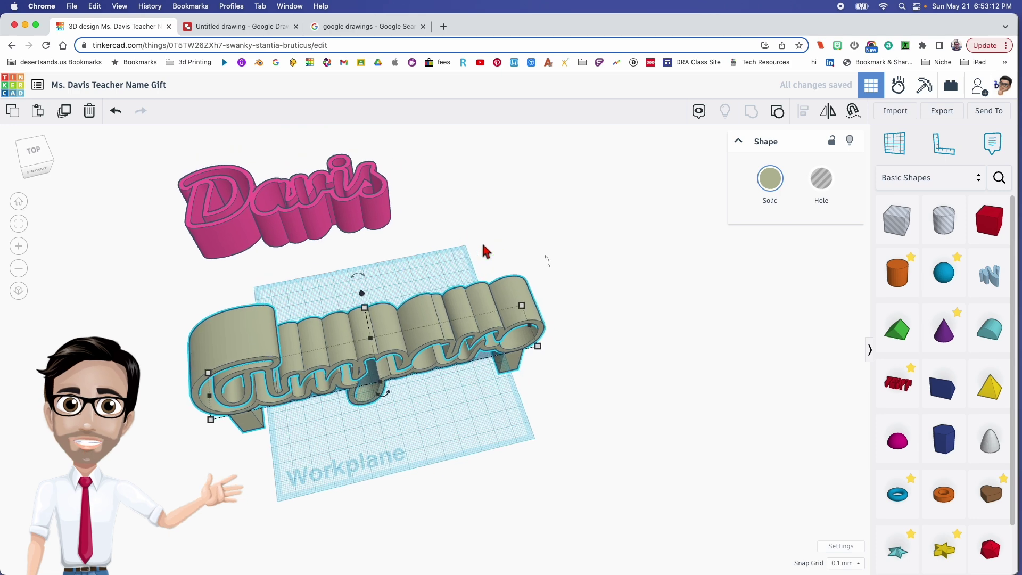
right_drag(543, 336, 540, 341)
drag(382, 393, 336, 400)
right_drag(313, 372, 330, 392)
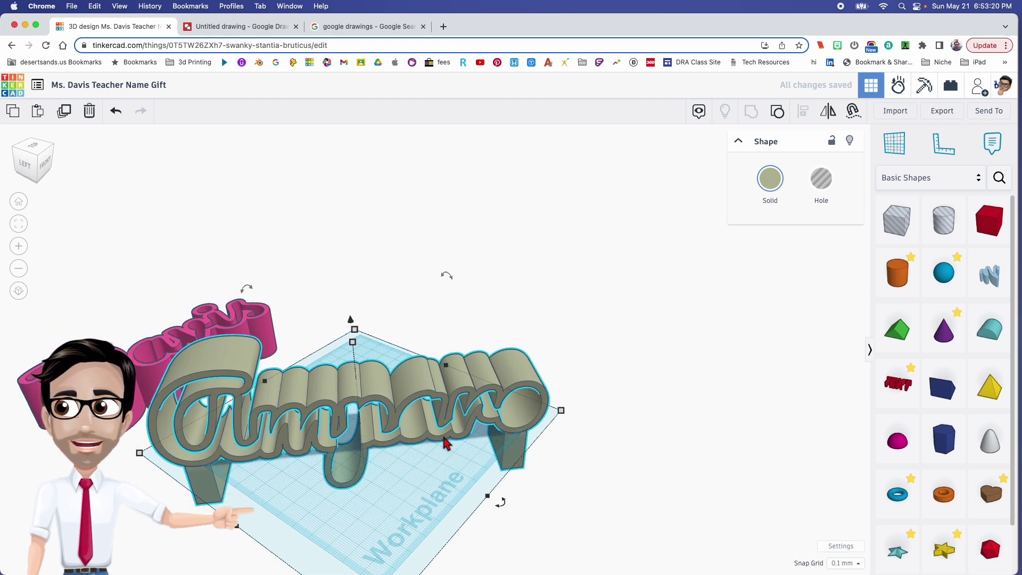
Scale the Amparo sign from 157.20 to 132.78 mm and slide its base strip into place
right_drag(445, 442, 395, 444)
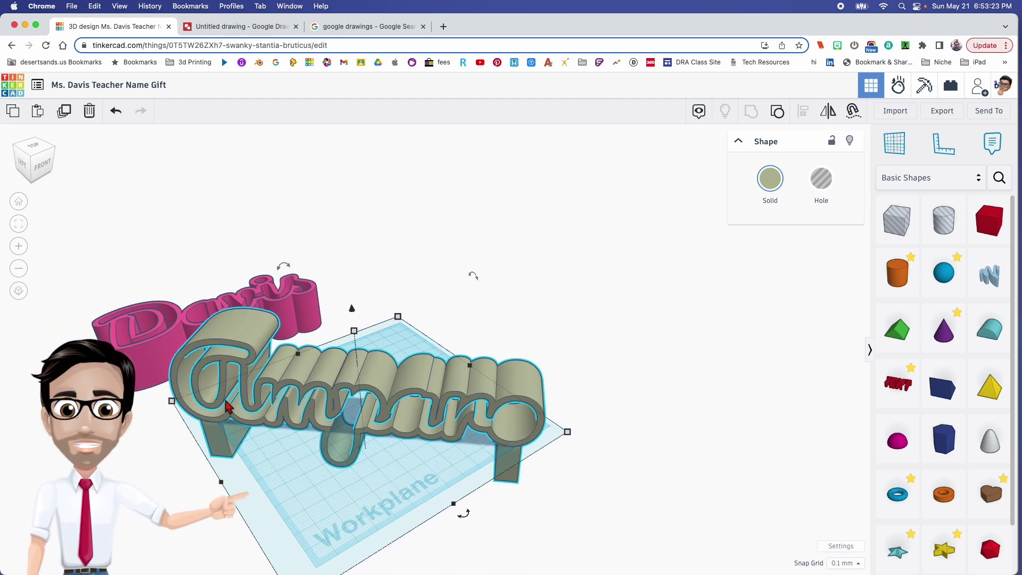
right_drag(458, 428, 355, 440)
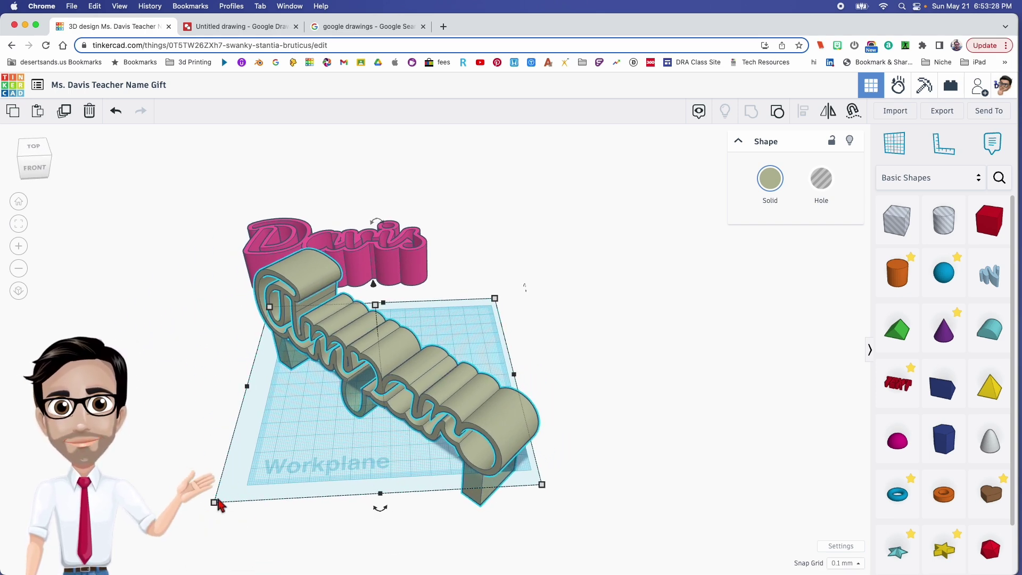
shift+drag(215, 502, 279, 462)
right_drag(278, 462, 353, 482)
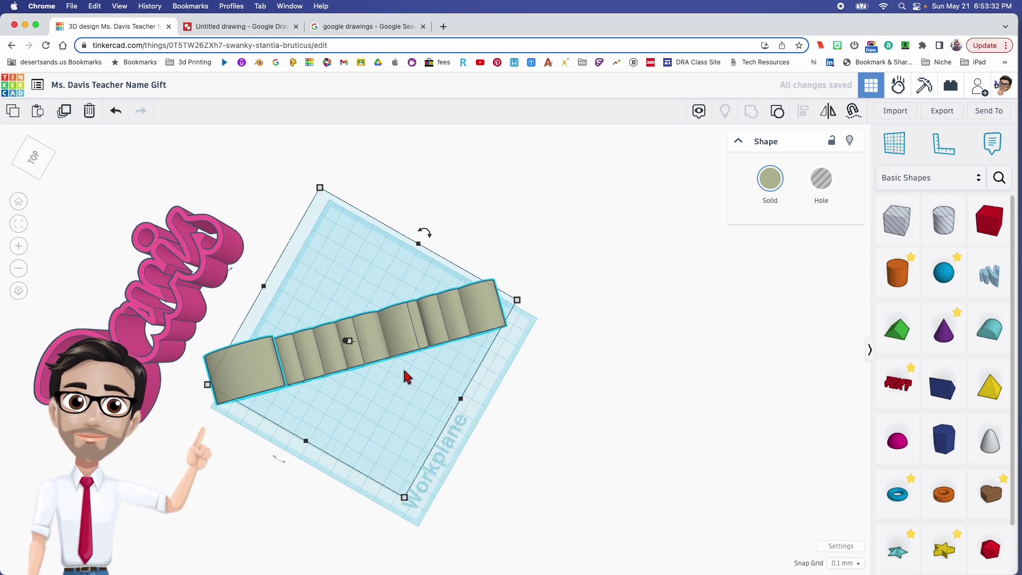
drag(378, 343, 377, 372)
right_drag(376, 372, 329, 361)
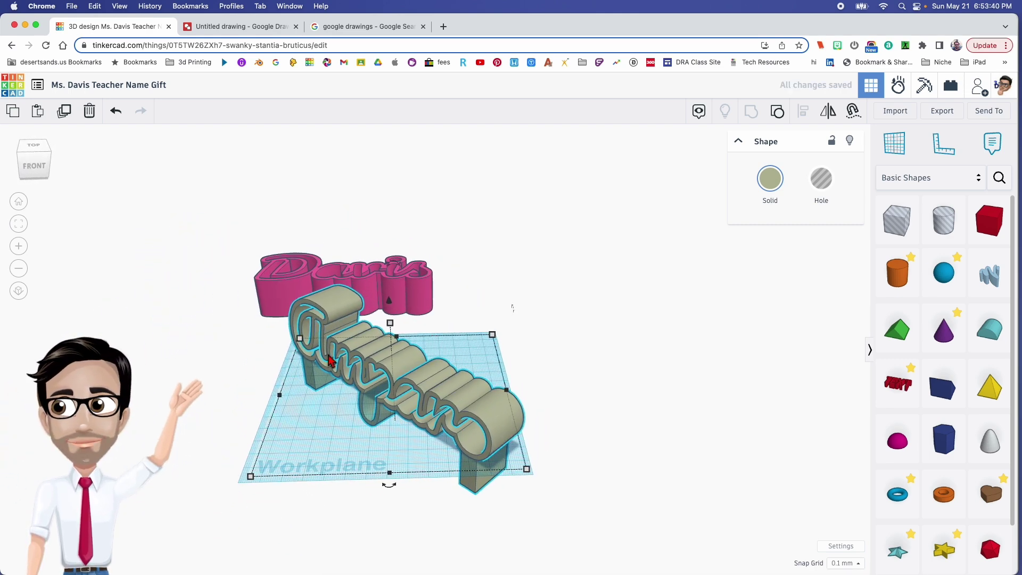
Turn Amparo straight to read its 162.34 mm length, then rotate it 45° diagonally
drag(388, 486, 491, 477)
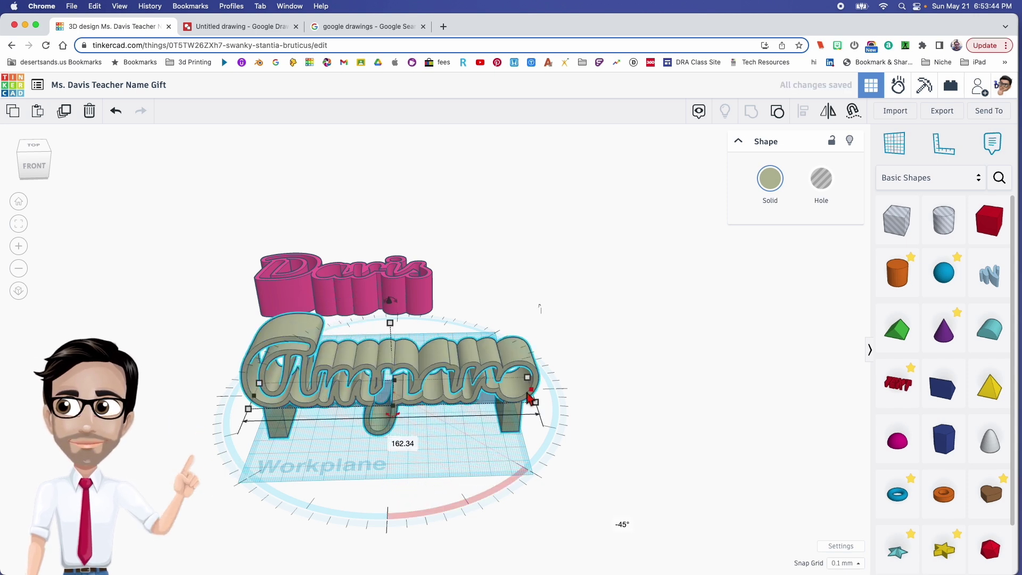
mouse_move(537, 401)
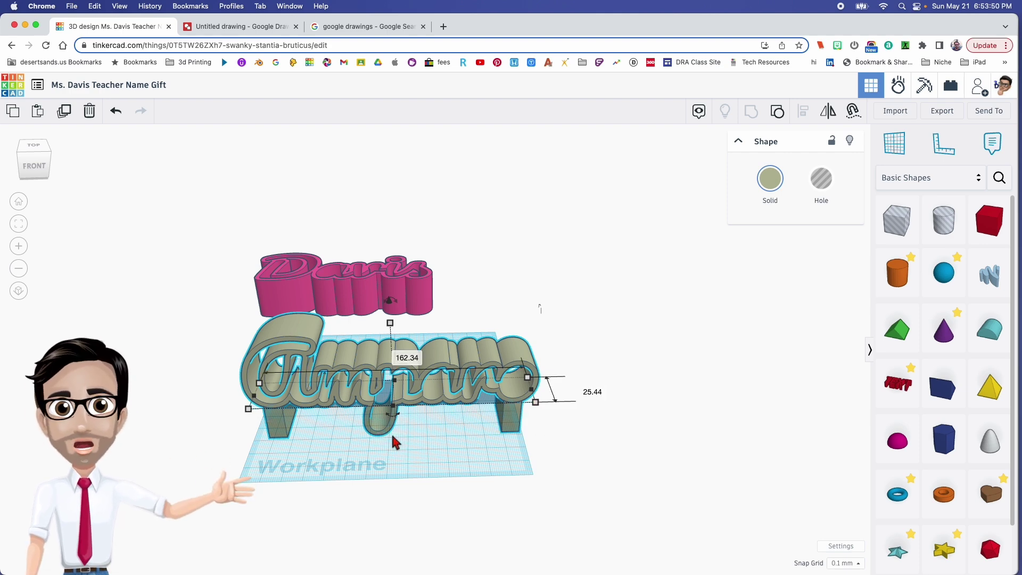
right_drag(564, 385, 503, 409)
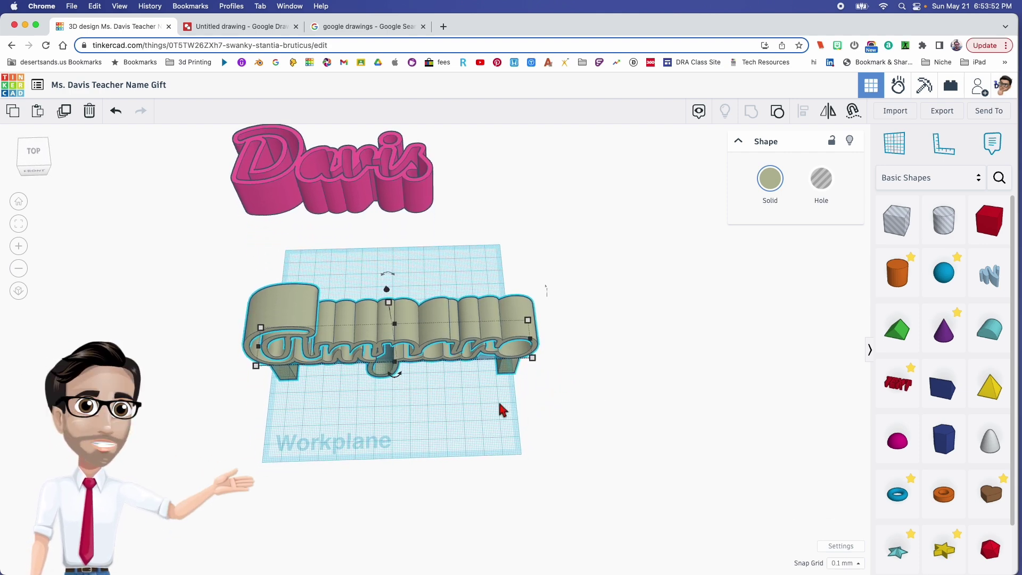
drag(401, 378, 318, 400)
right_drag(317, 401, 365, 439)
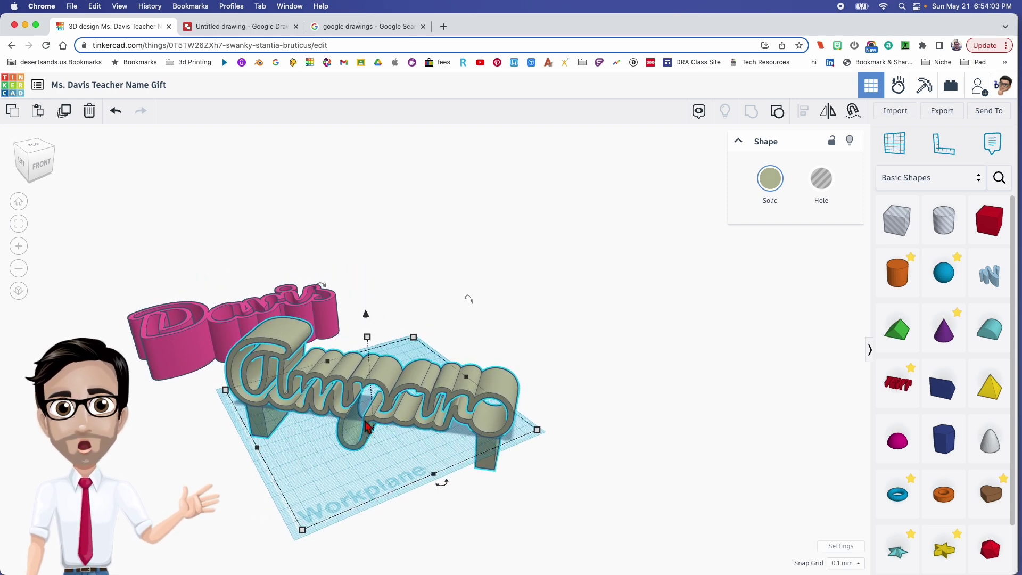
Move the Davis text across the workplane beside the Amparo sign
click(240, 329)
right_drag(358, 321, 367, 359)
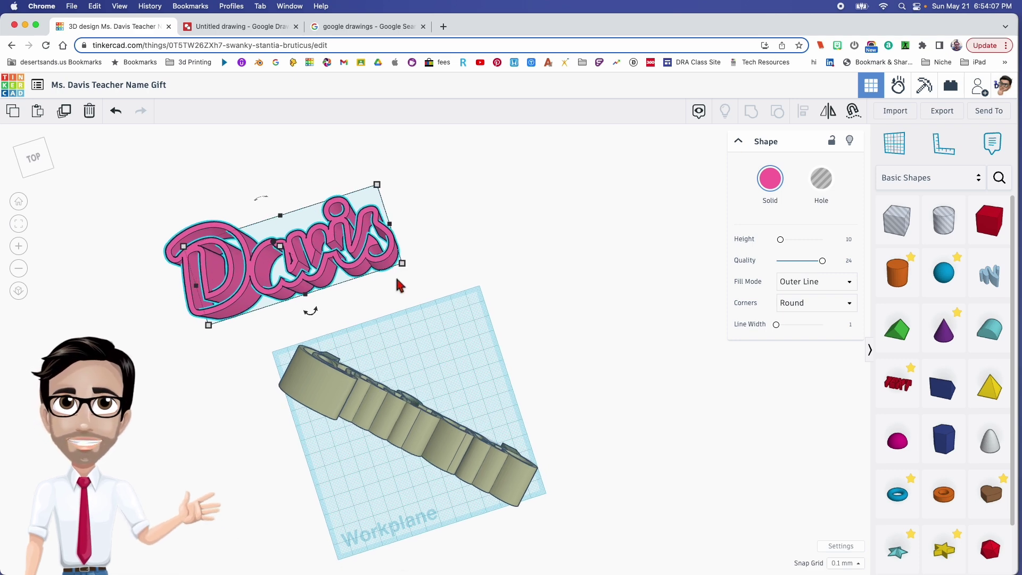
drag(371, 274, 572, 322)
Change the Davis Fill Mode from Outer Line to Default for solid script letters
scroll(518, 337, up, 6)
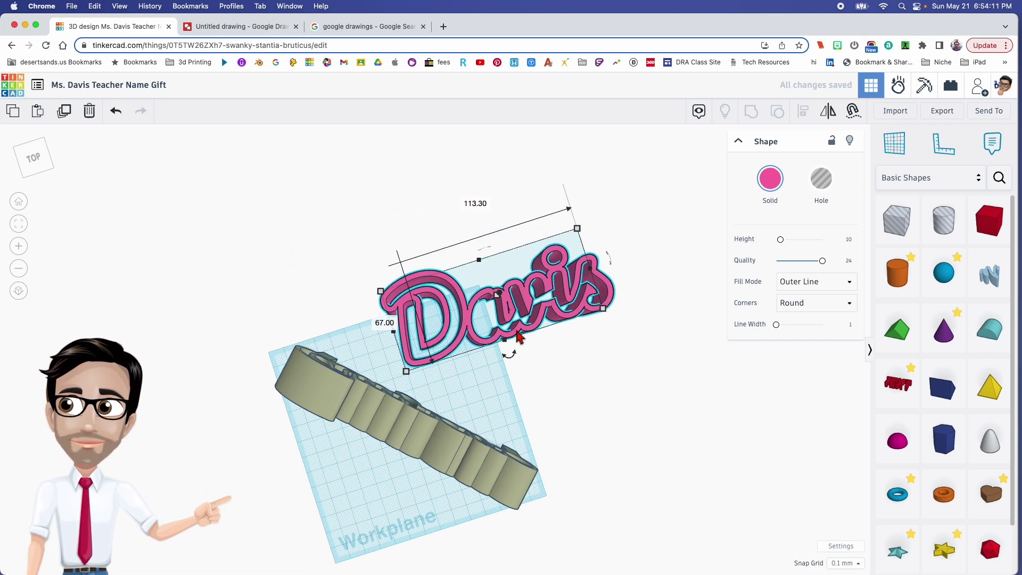
mouse_move(507, 340)
right_down()
mouse_move(484, 322)
mouse_move(499, 343)
right_up()
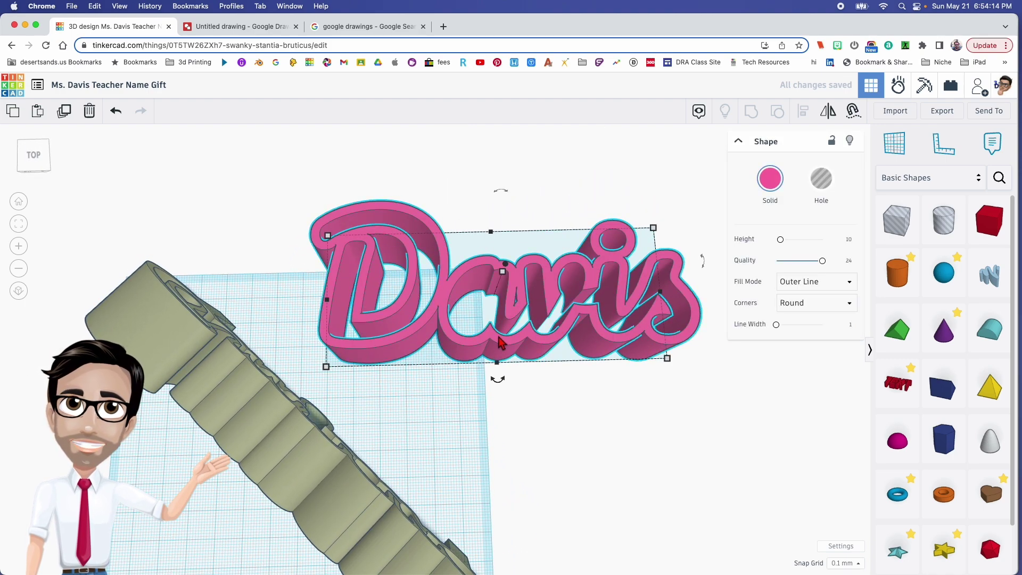
right_drag(500, 343, 524, 316)
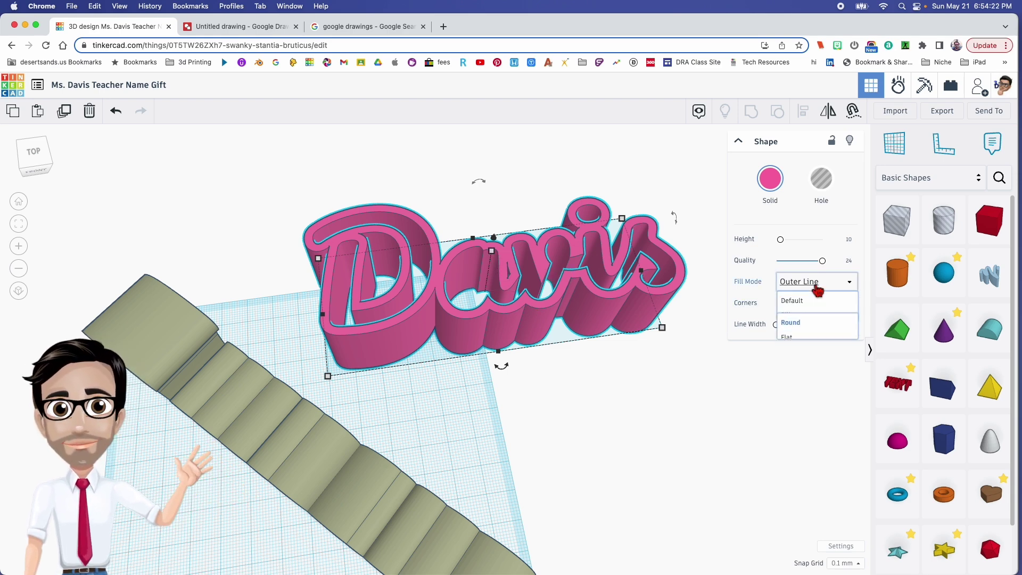
click(809, 303)
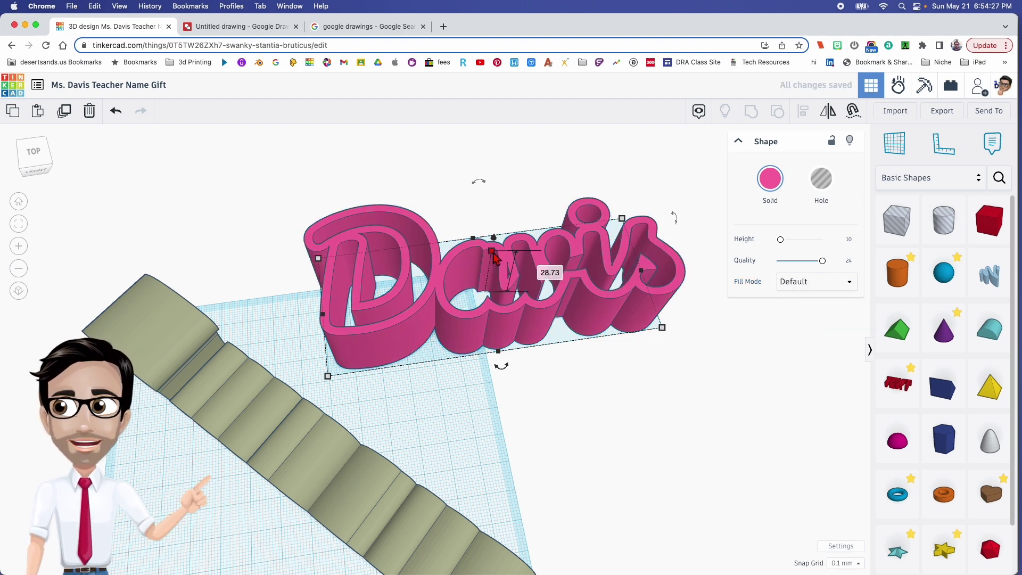
click(595, 362)
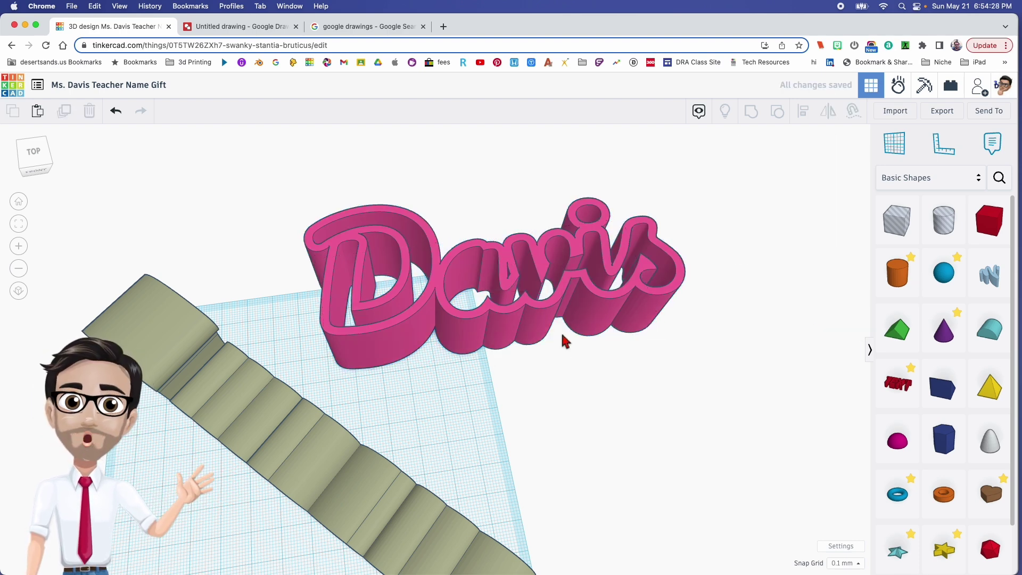
Undo an accidental Davis copy, then lower the Davis height from 28.73 to 14.50 mm
click(524, 323)
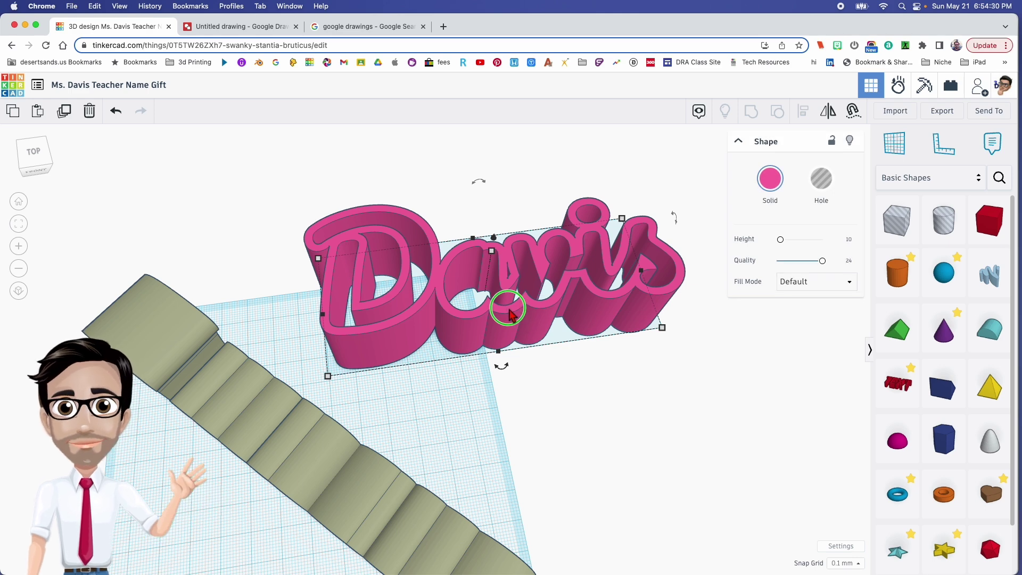
alt+drag(511, 335, 491, 298)
key(super+z)
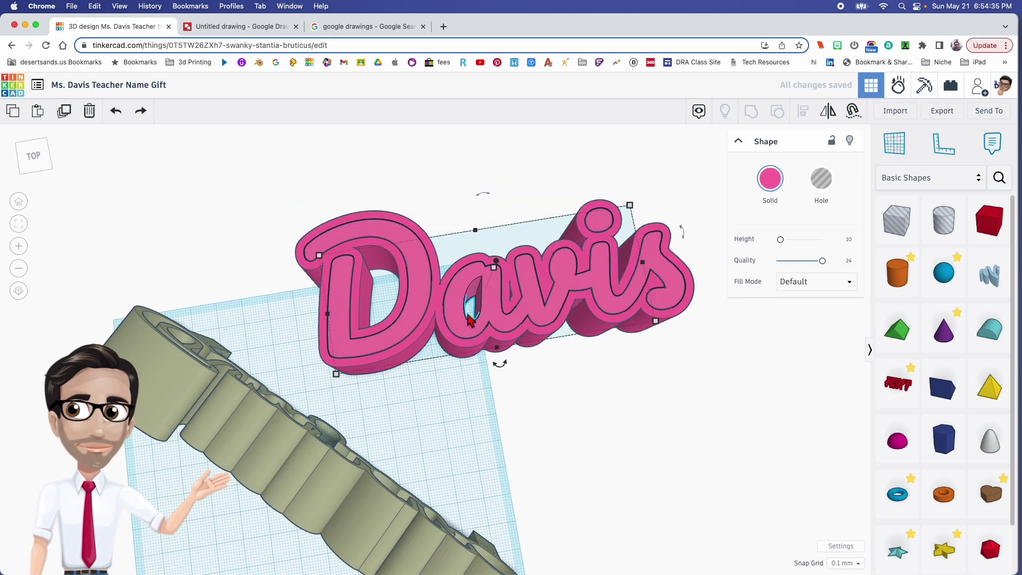
right_drag(539, 321, 504, 327)
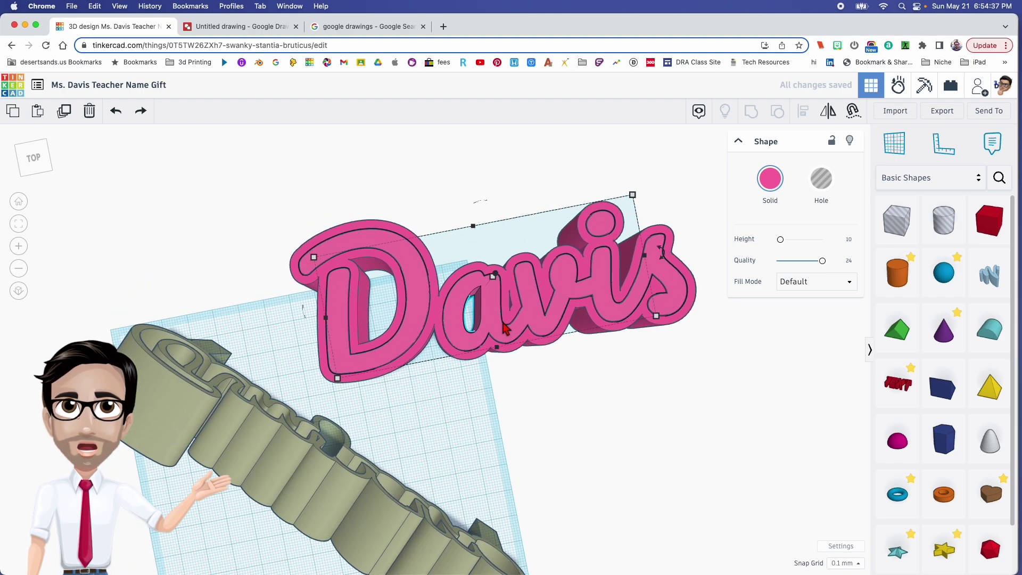
scroll(525, 347, up, 5)
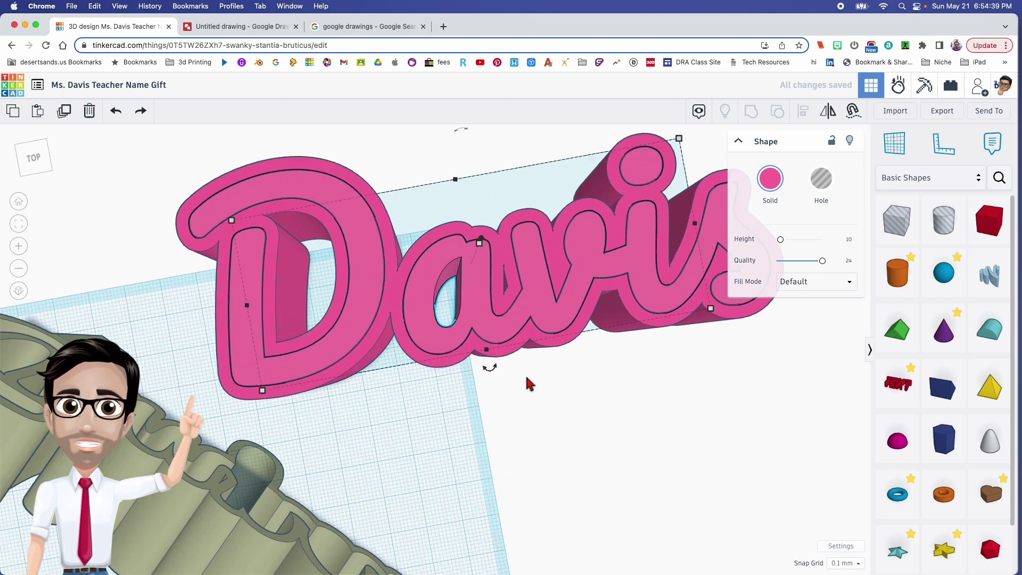
right_drag(485, 330, 488, 229)
drag(488, 222, 488, 260)
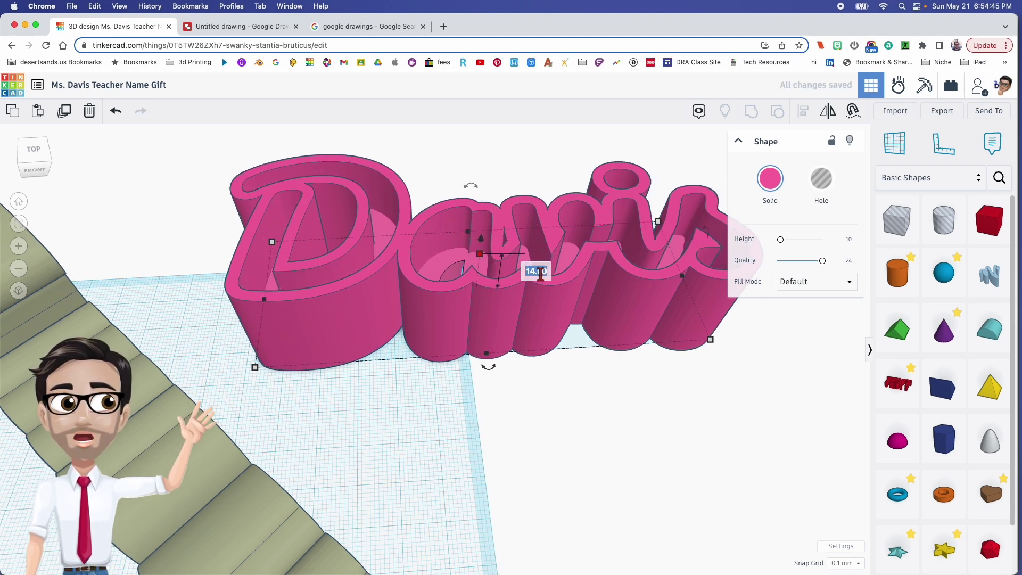
right_drag(519, 351, 229, 314)
Rotate the Amparo nameplate 22.5°, then -67.5°, so it lies flat on the workplane
click(228, 314)
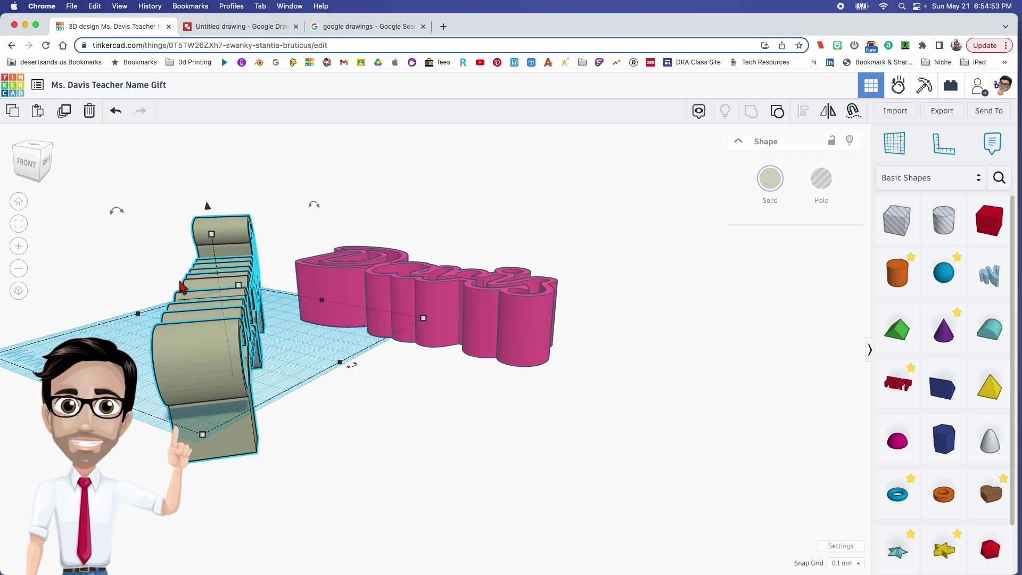
click(187, 364)
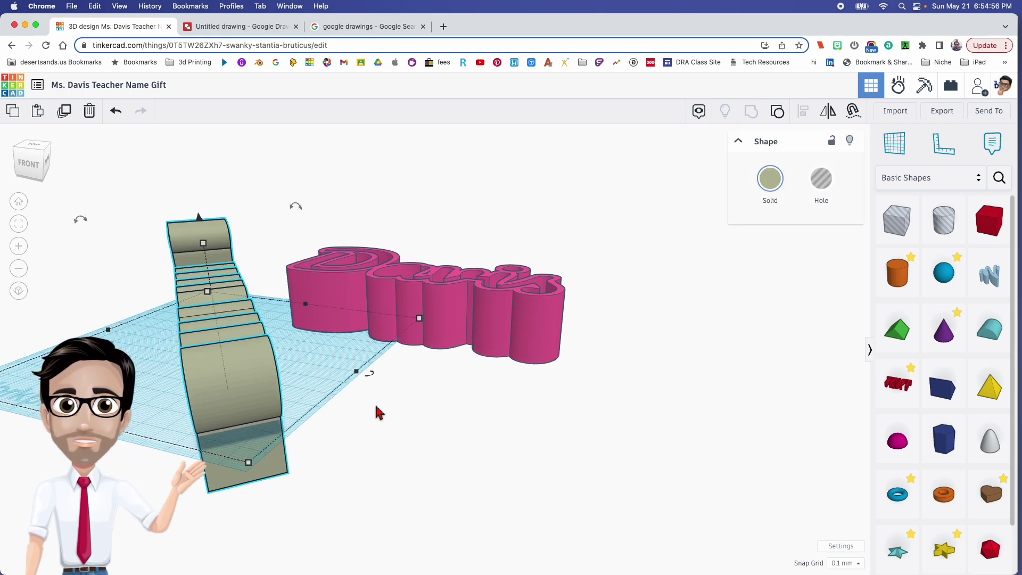
drag(373, 378, 369, 324)
right_drag(310, 344, 235, 251)
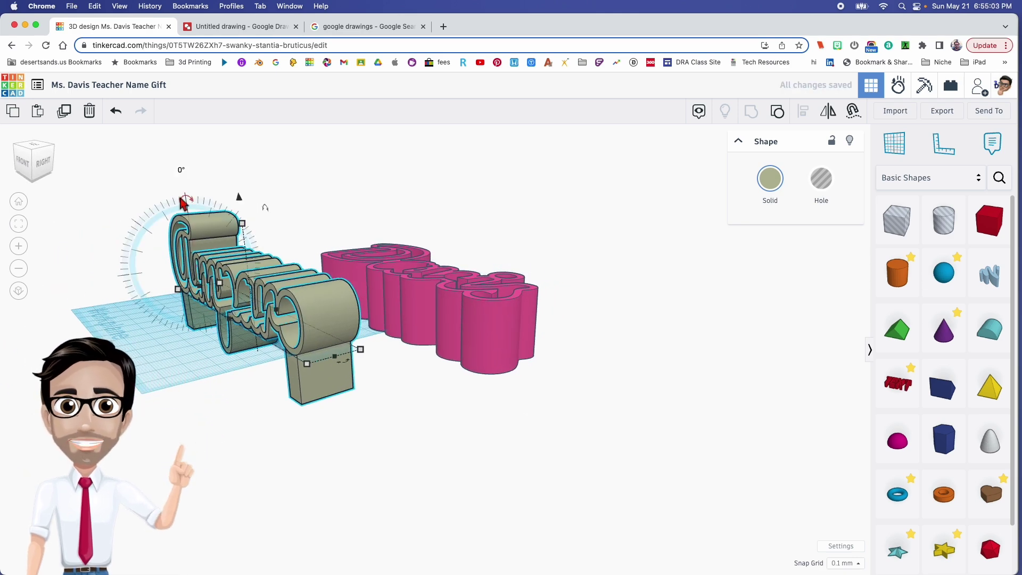
drag(183, 202, 241, 250)
right_drag(240, 250, 281, 359)
right_drag(447, 448, 384, 406)
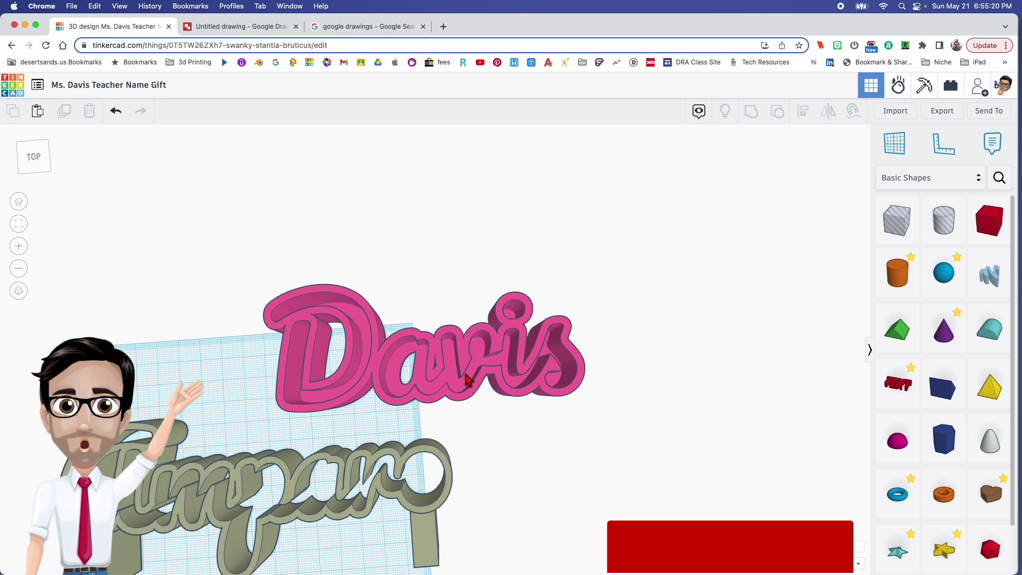
Pan the view and drag a selection box around the Davis nameplate
right_drag(467, 379, 486, 447)
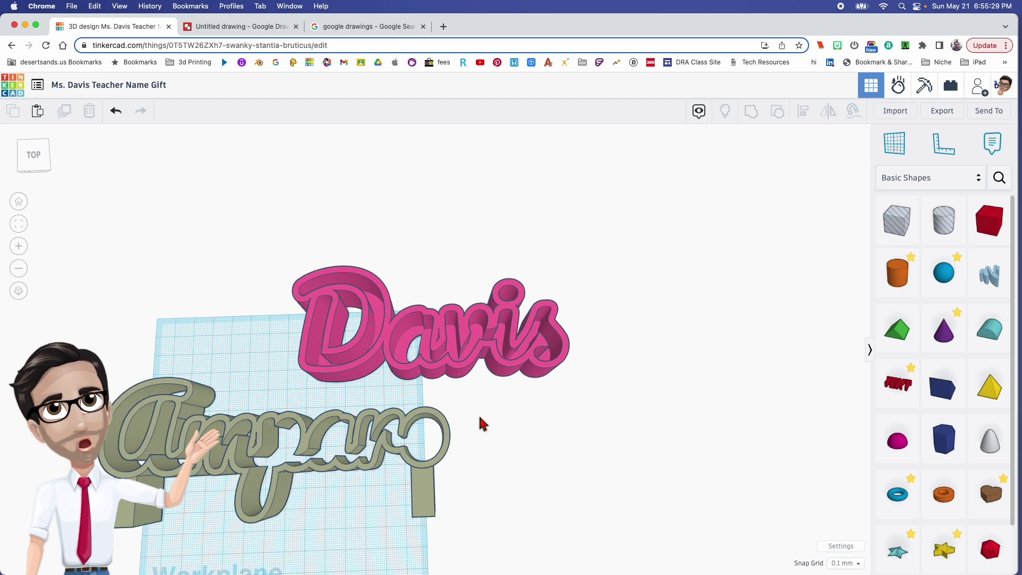
middle_drag(482, 419, 387, 411)
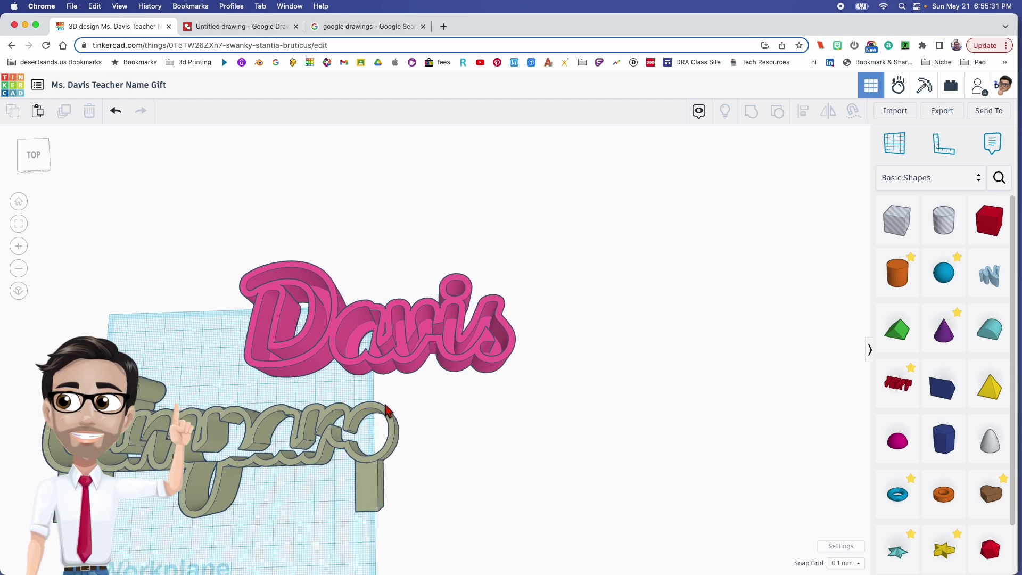
drag(420, 354, 501, 374)
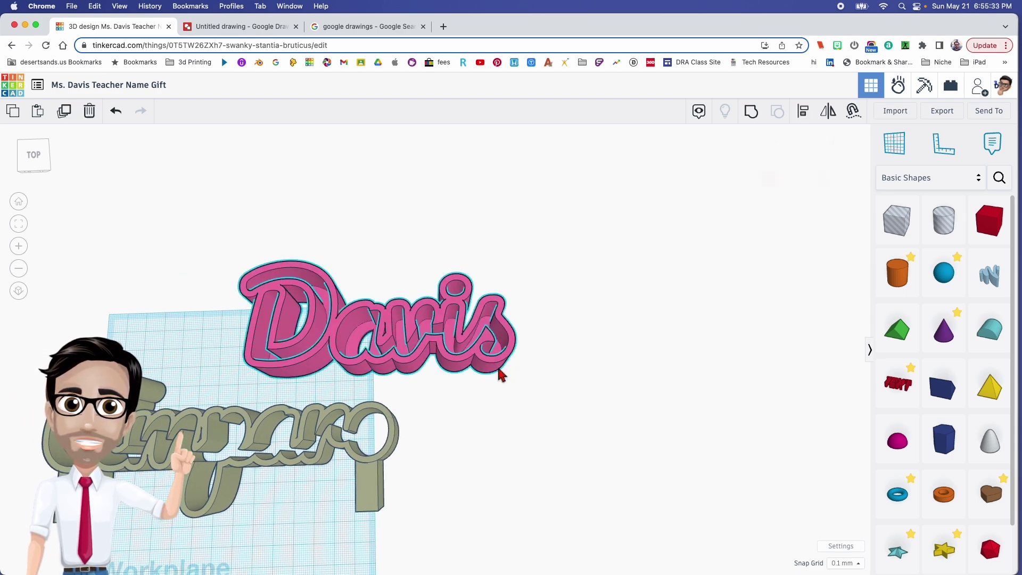